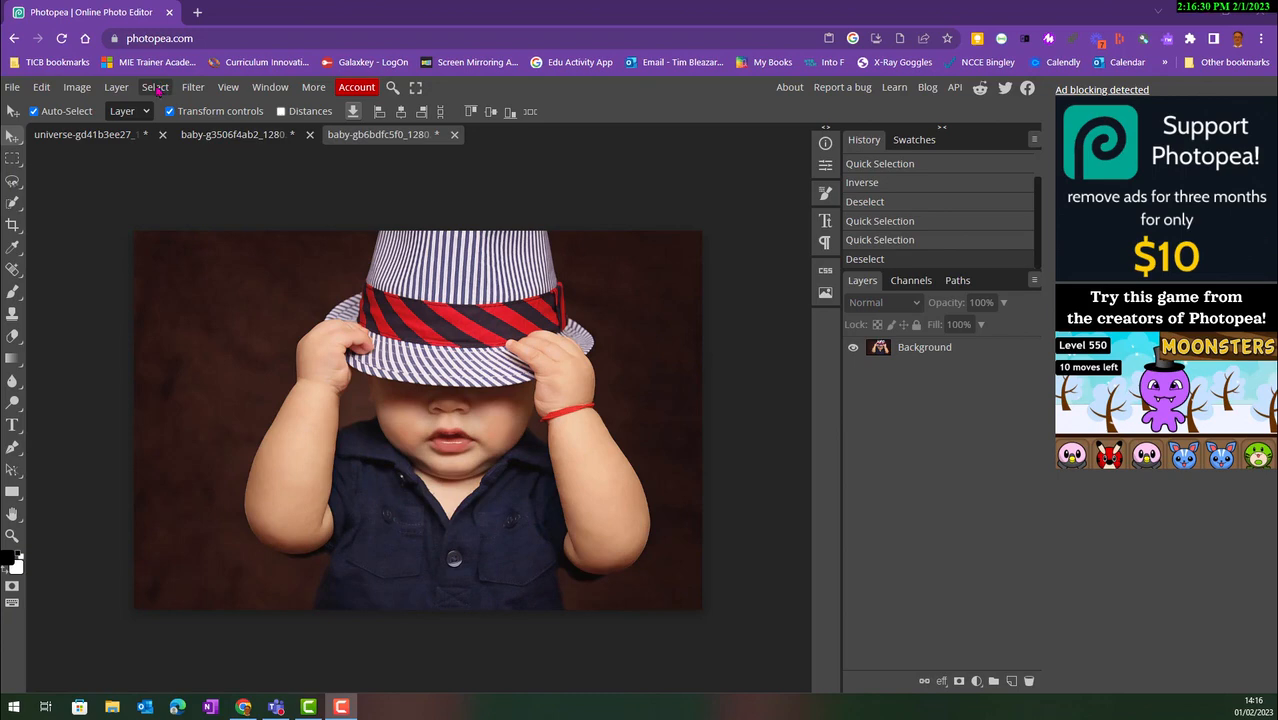
Select the entire baby photo and clear the selection.
left_click(155, 88)
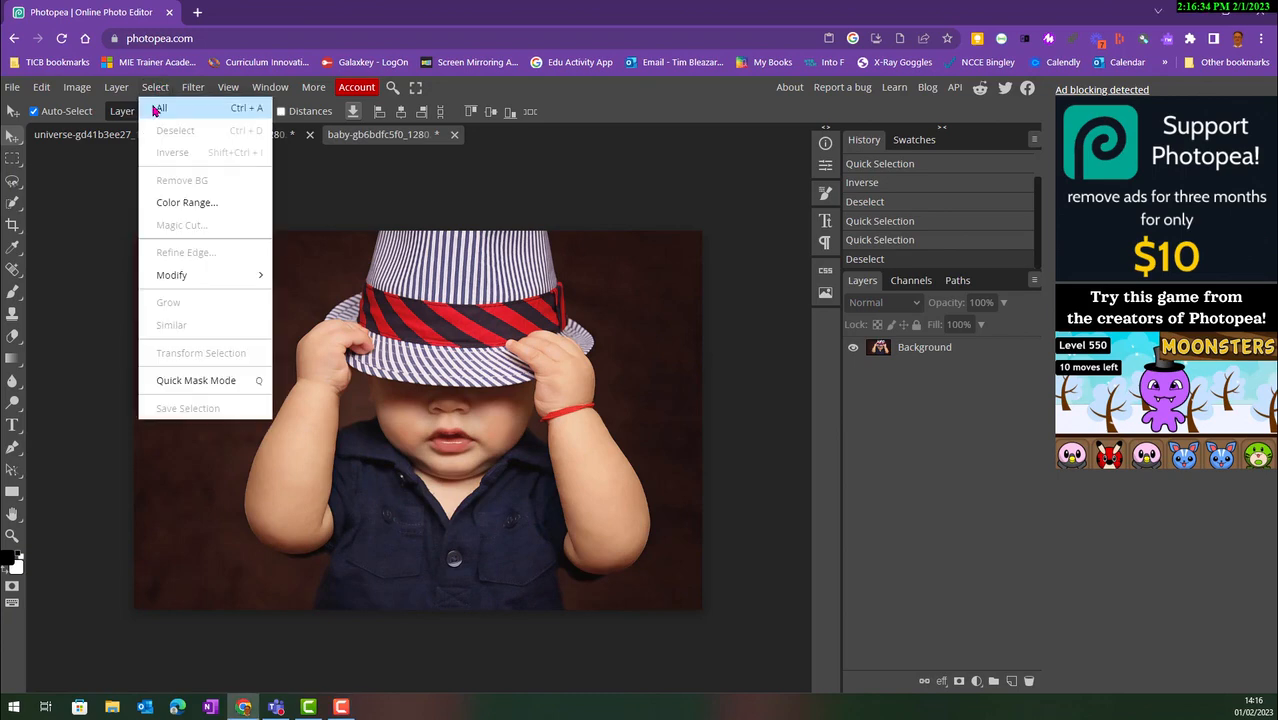
left_click(160, 108)
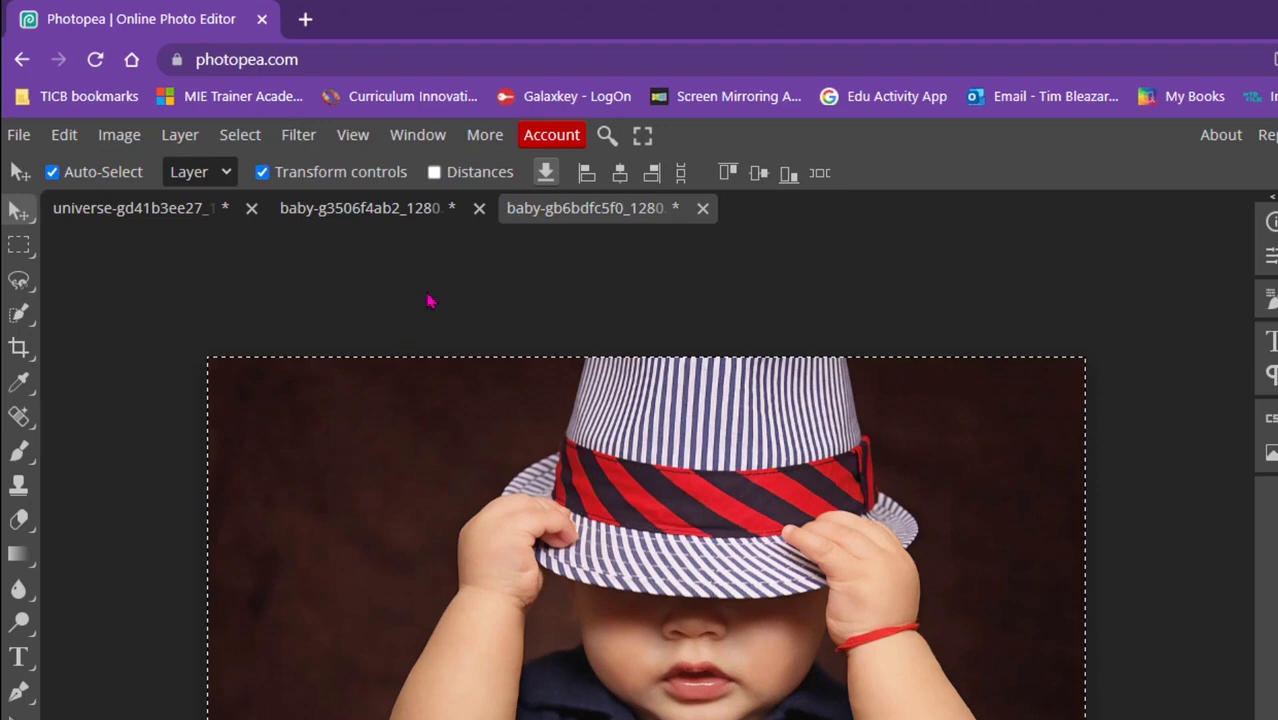
left_click(245, 137)
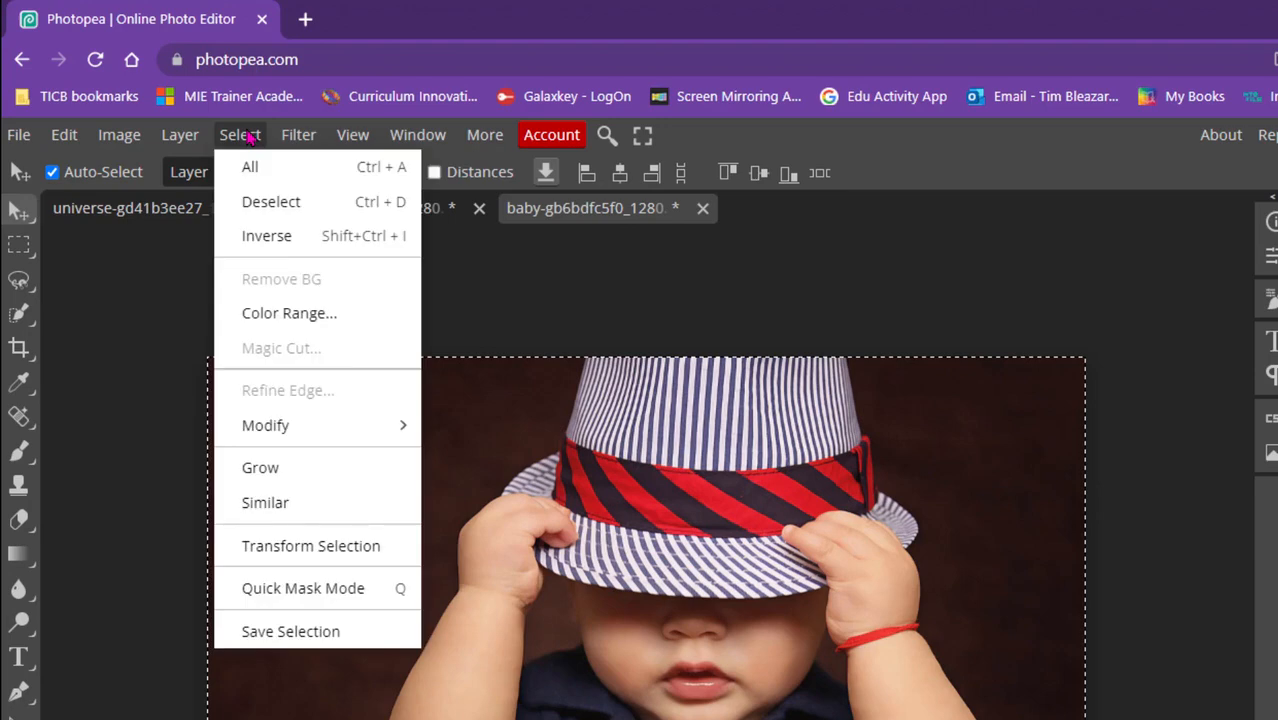
left_click(271, 205)
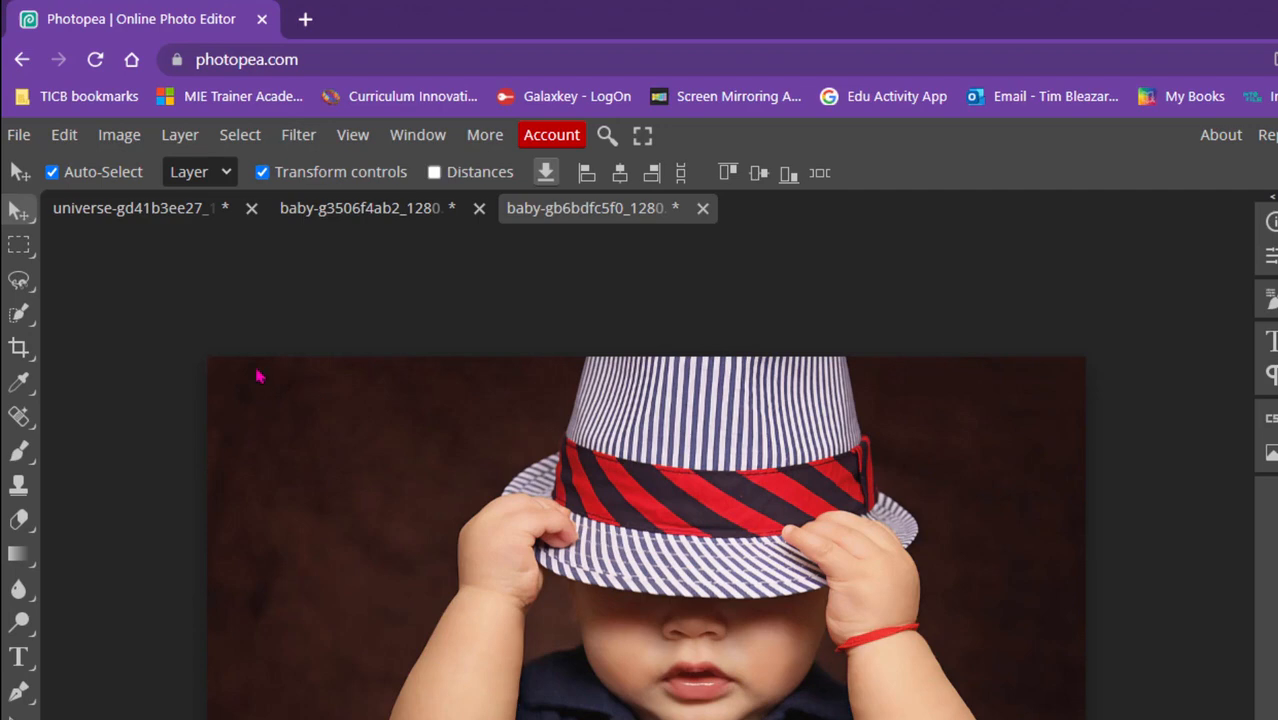
Draw a rectangular selection around the baby, shift it slightly, and deselect it.
left_click(18, 250)
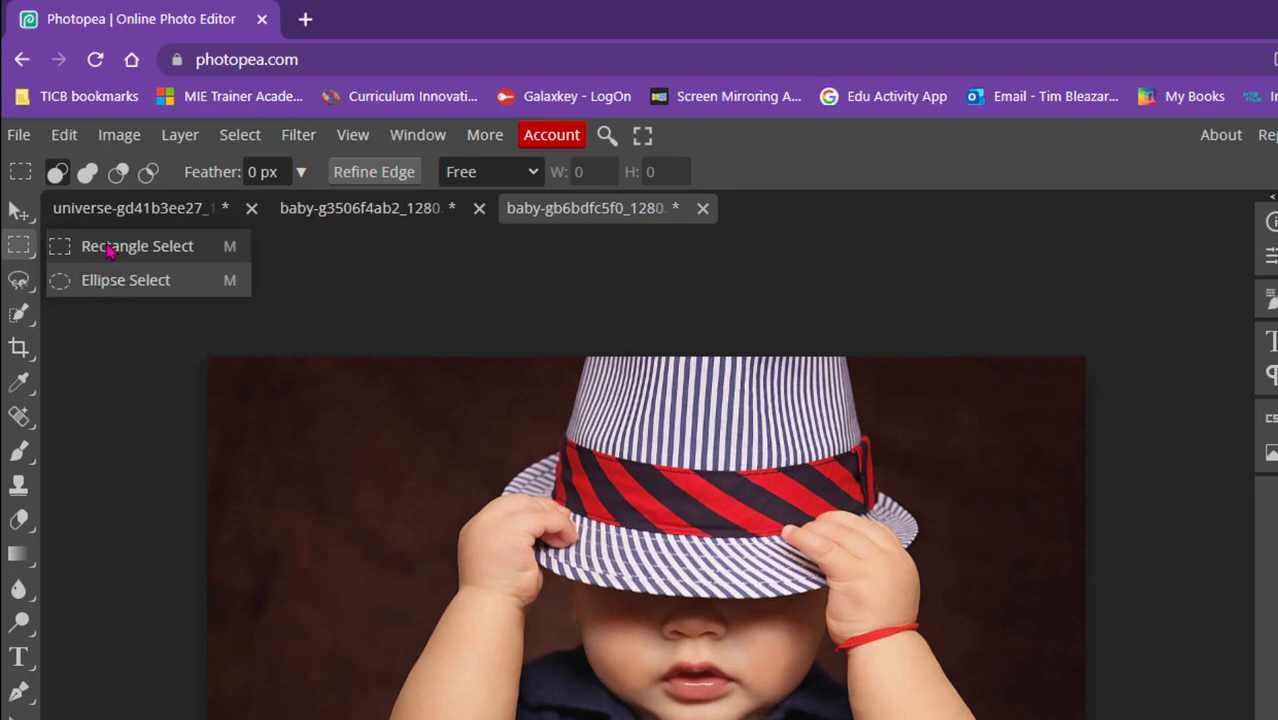
left_click(110, 250)
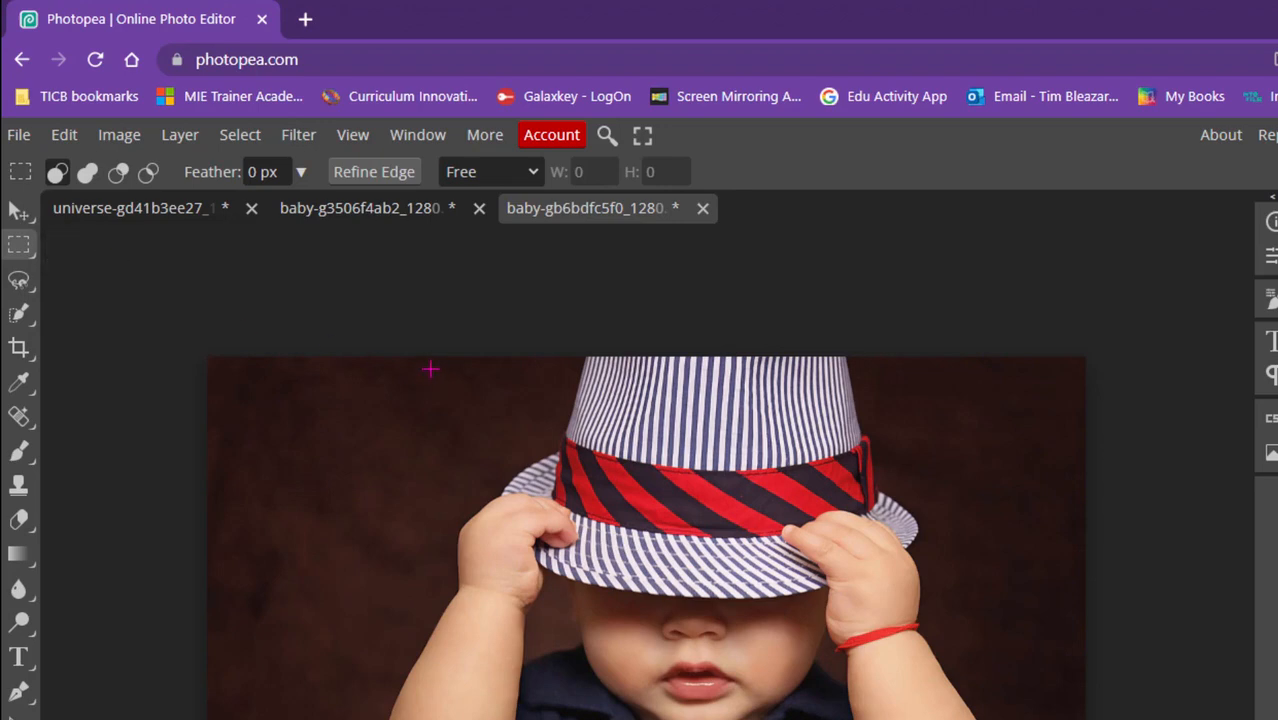
left_click_drag(387, 364, 1020, 719)
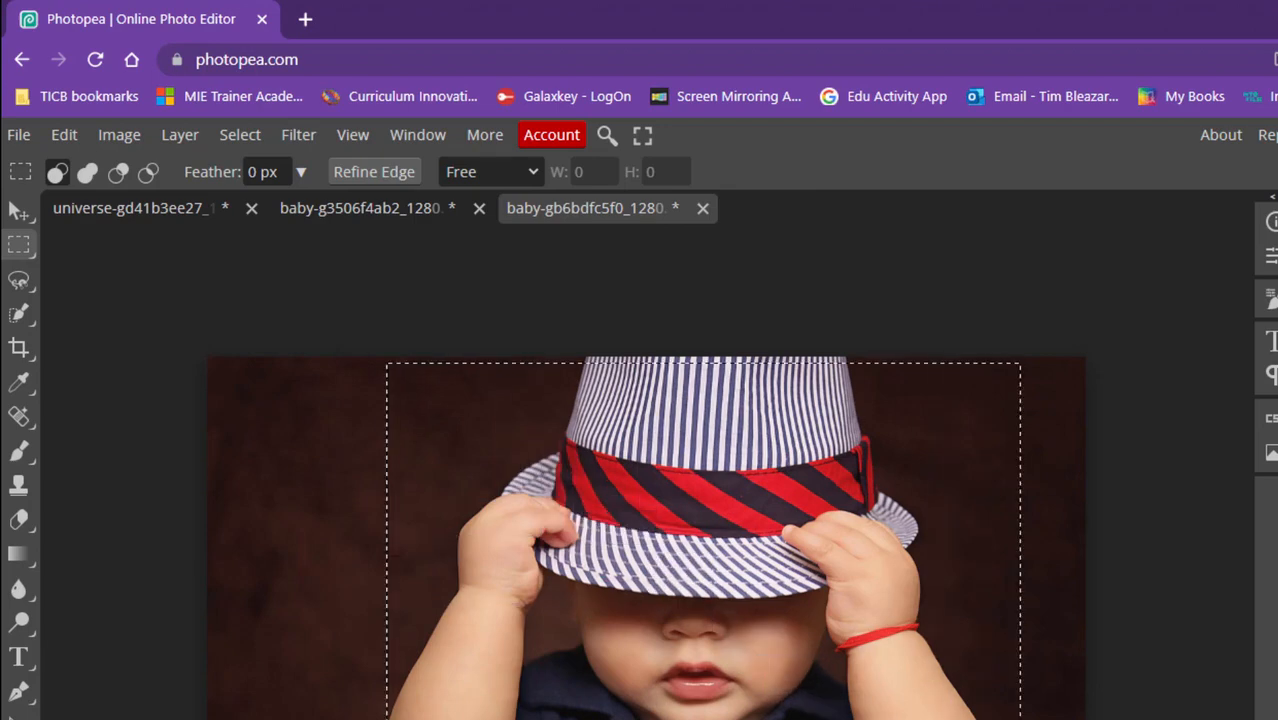
mouse_move(704, 630)
left_mouse_down()
mouse_move(668, 665)
mouse_move(696, 616)
mouse_move(719, 616)
mouse_move(705, 622)
left_mouse_up()
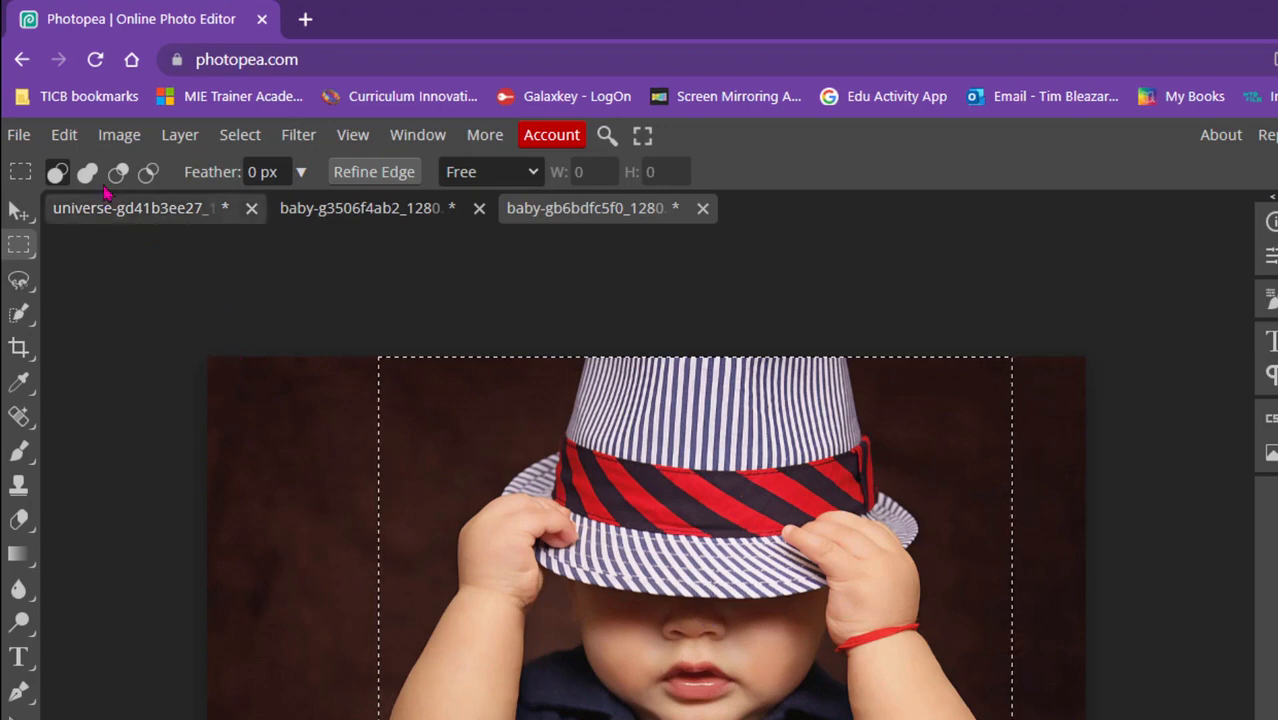
left_click(240, 134)
left_click(257, 199)
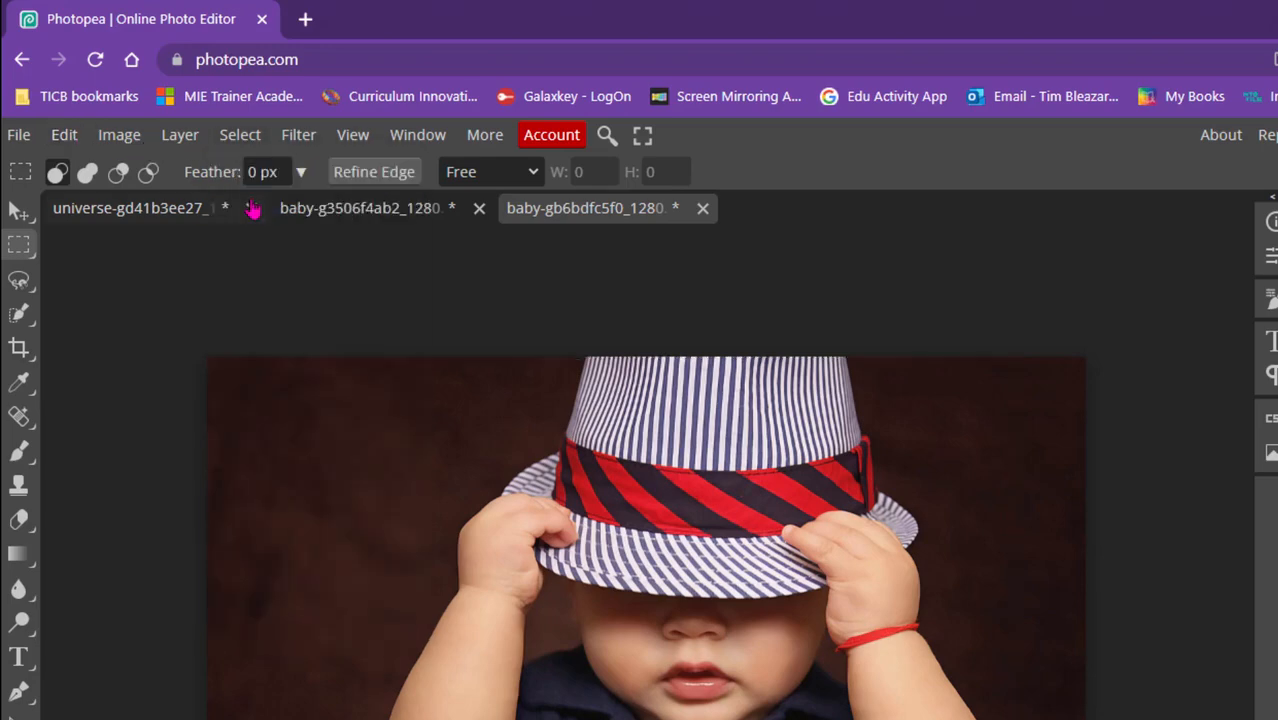
Draw an elliptical selection over the baby photo and deselect it.
right_click(27, 256)
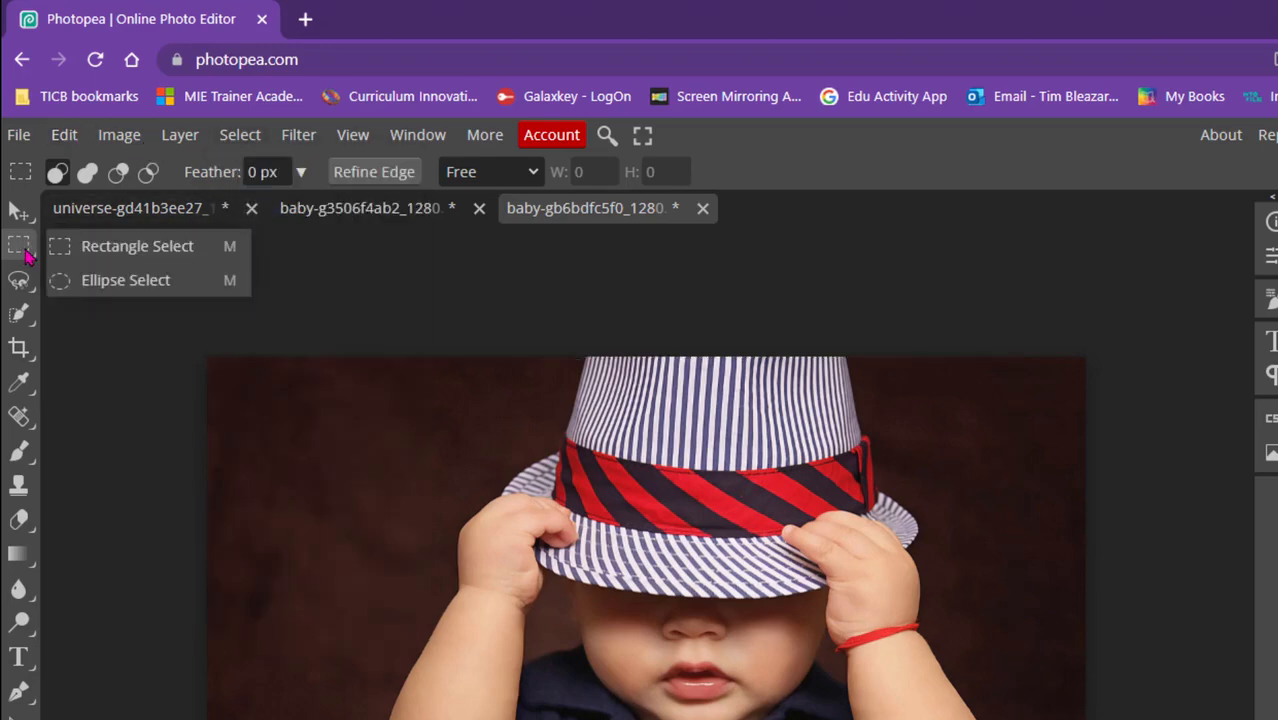
left_click(88, 282)
left_click_drag(444, 419, 255, 670)
left_click_drag(392, 550, 1025, 719)
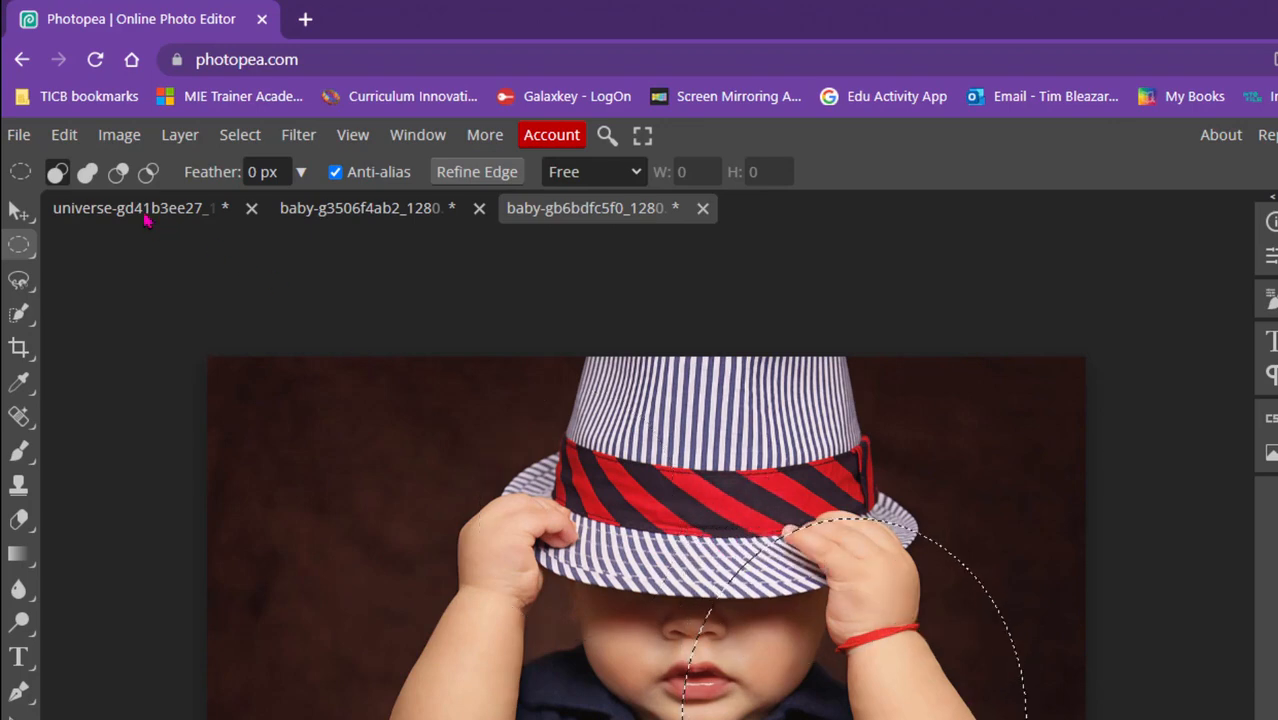
left_click(232, 134)
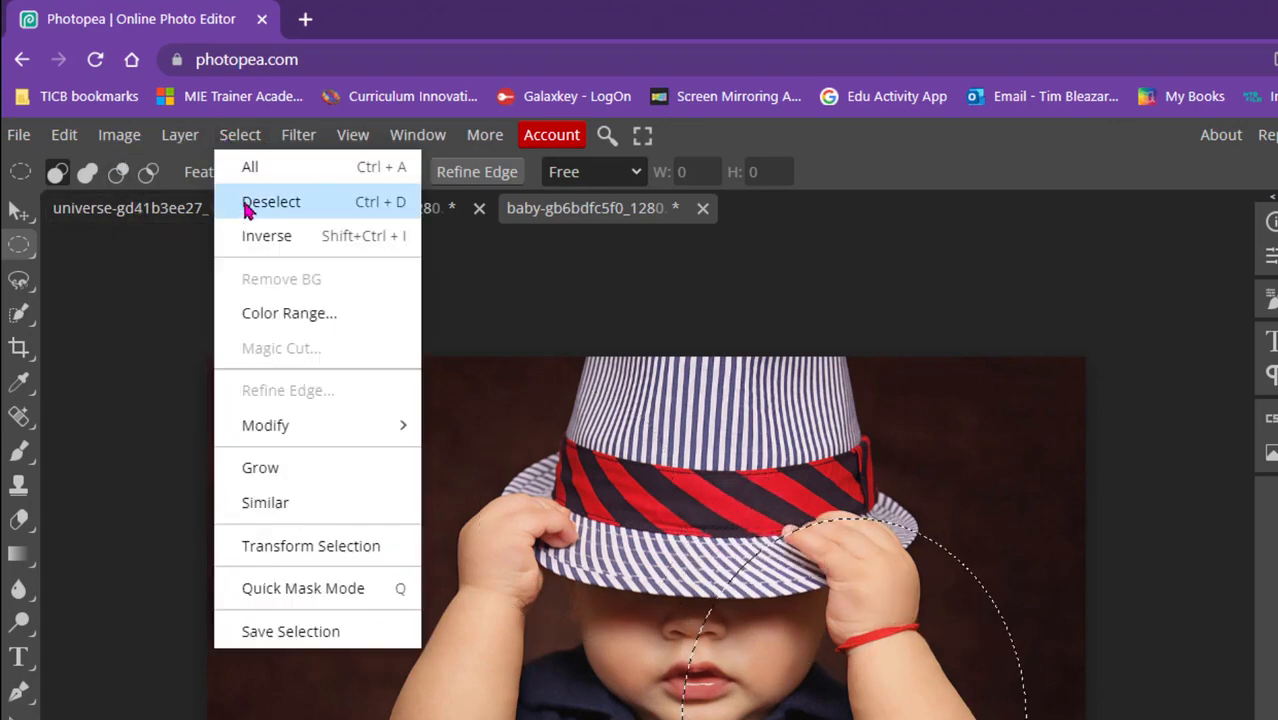
left_click(250, 206)
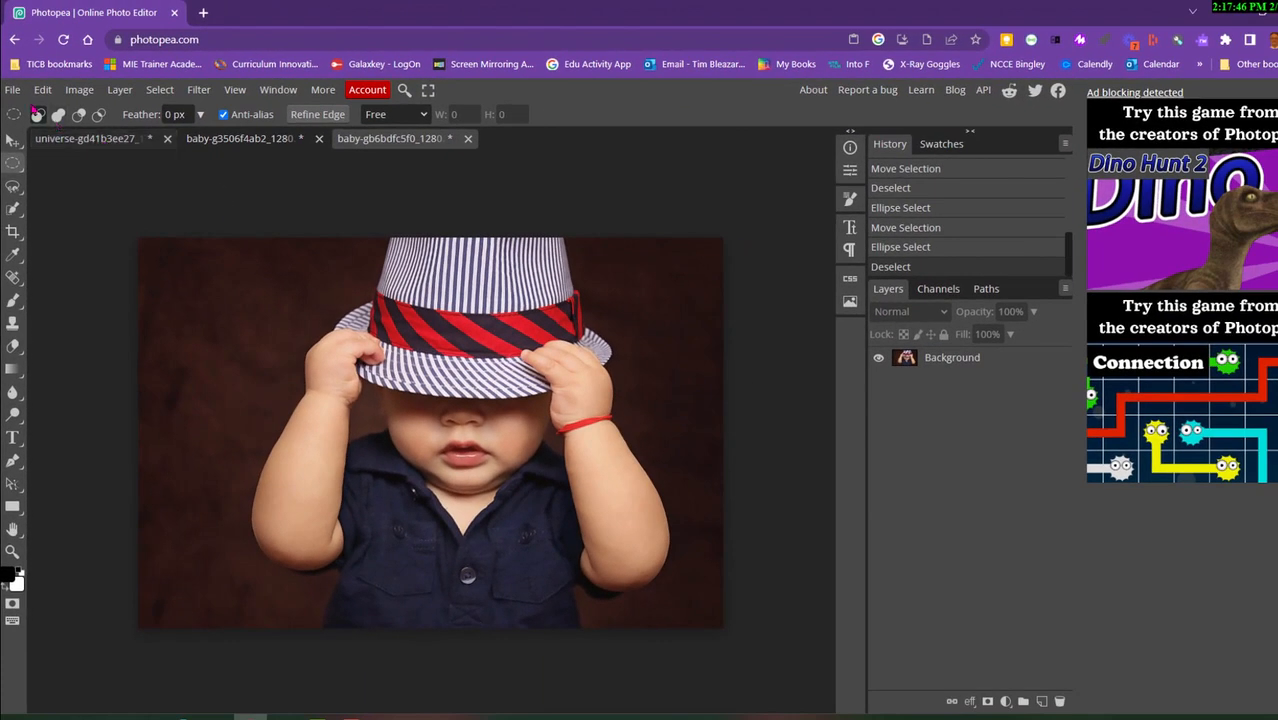
View the open universe image, and return to the baby photo with the striped hat.
left_click(12, 92)
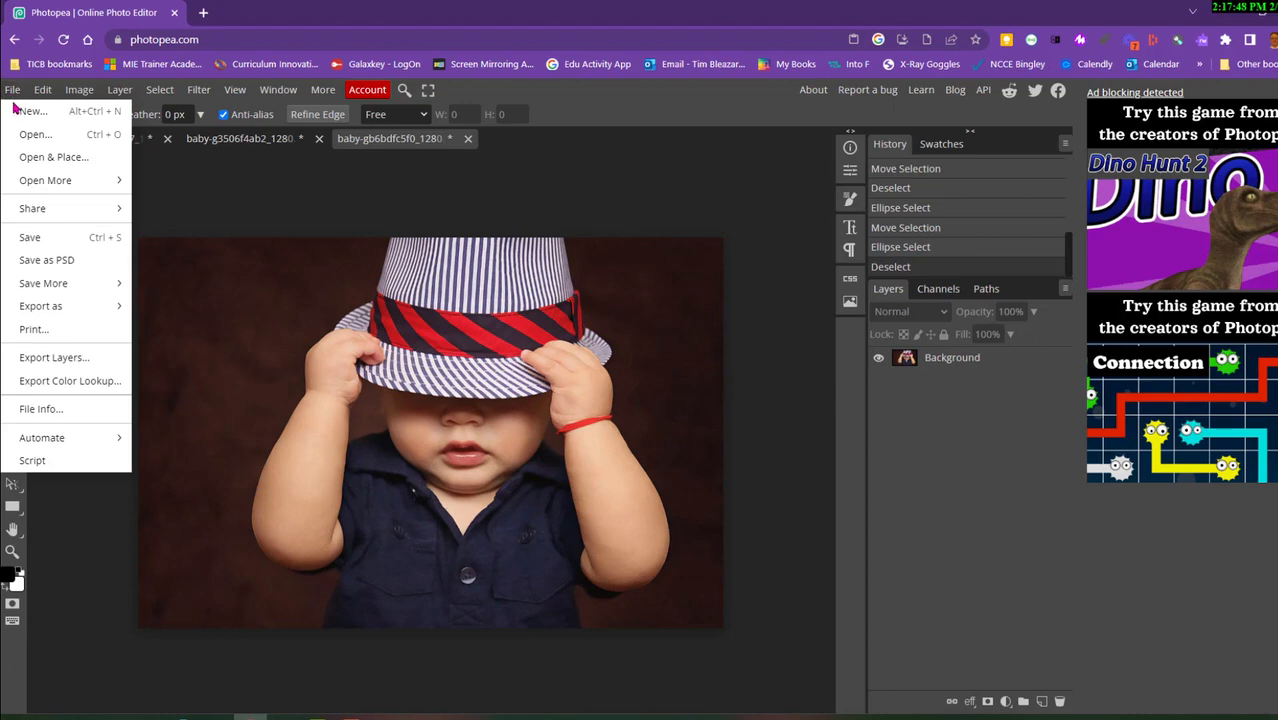
mouse_move(36, 219)
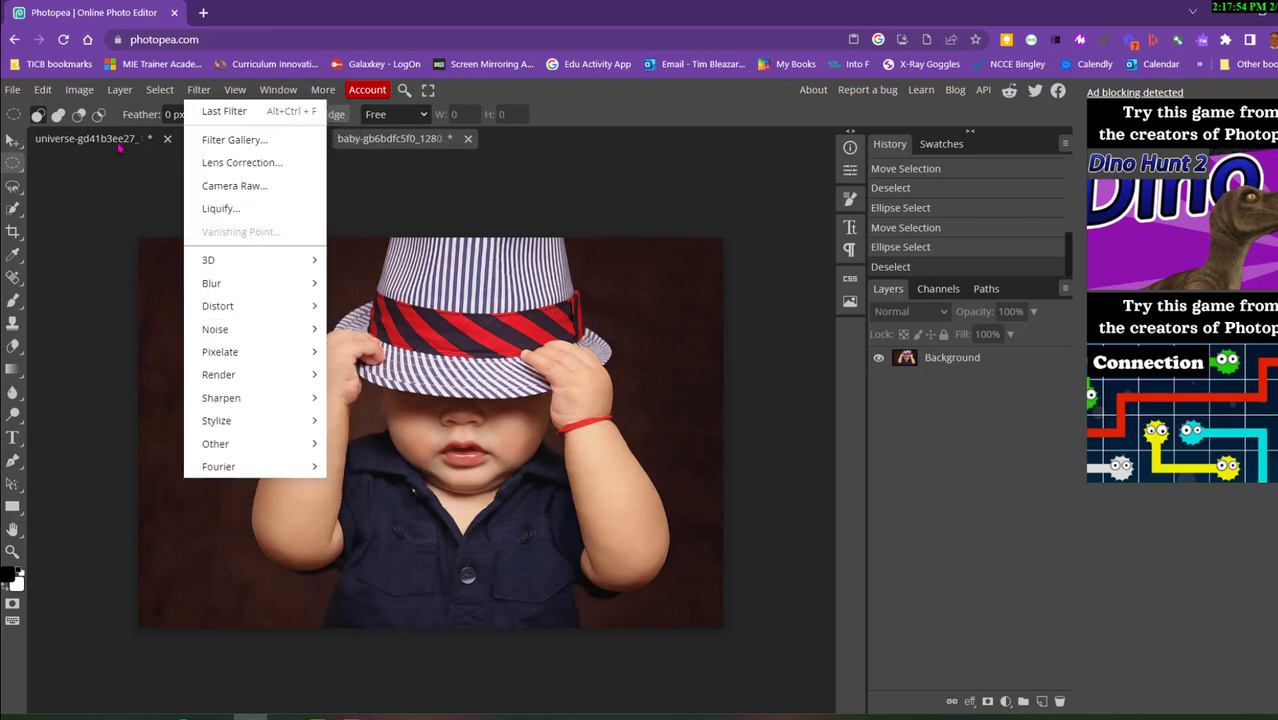
left_click(90, 138)
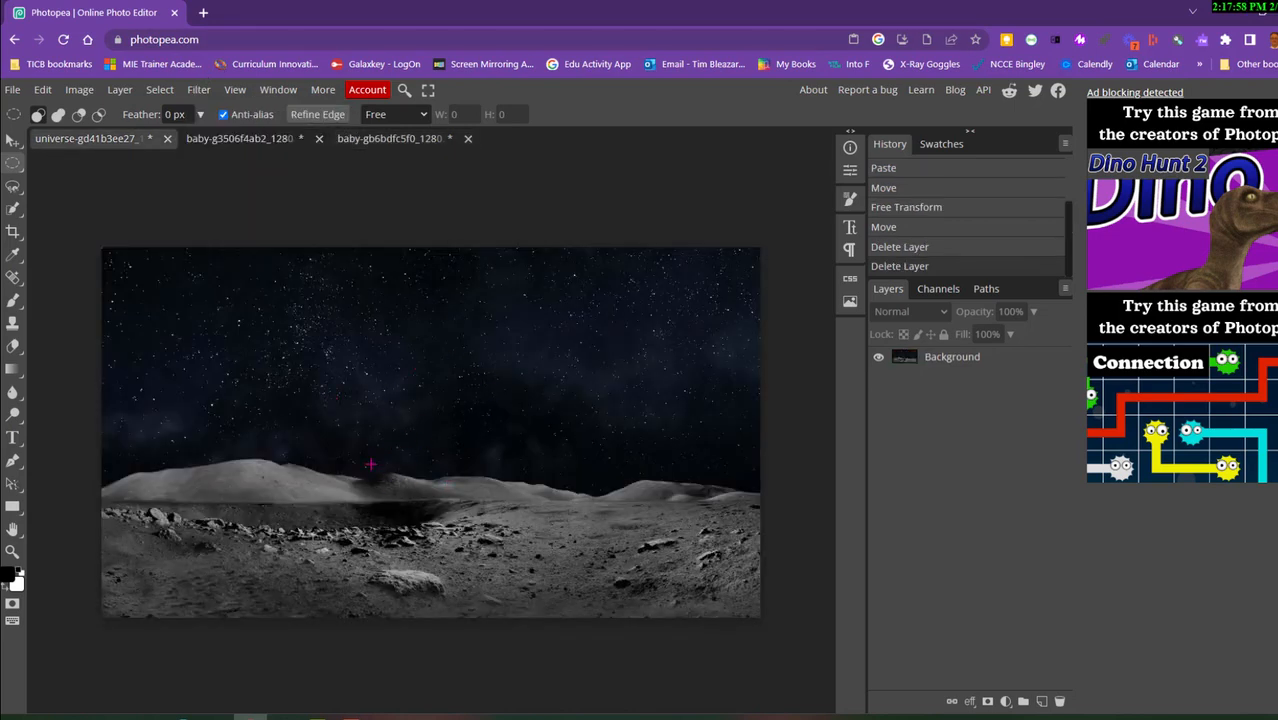
left_click(369, 140)
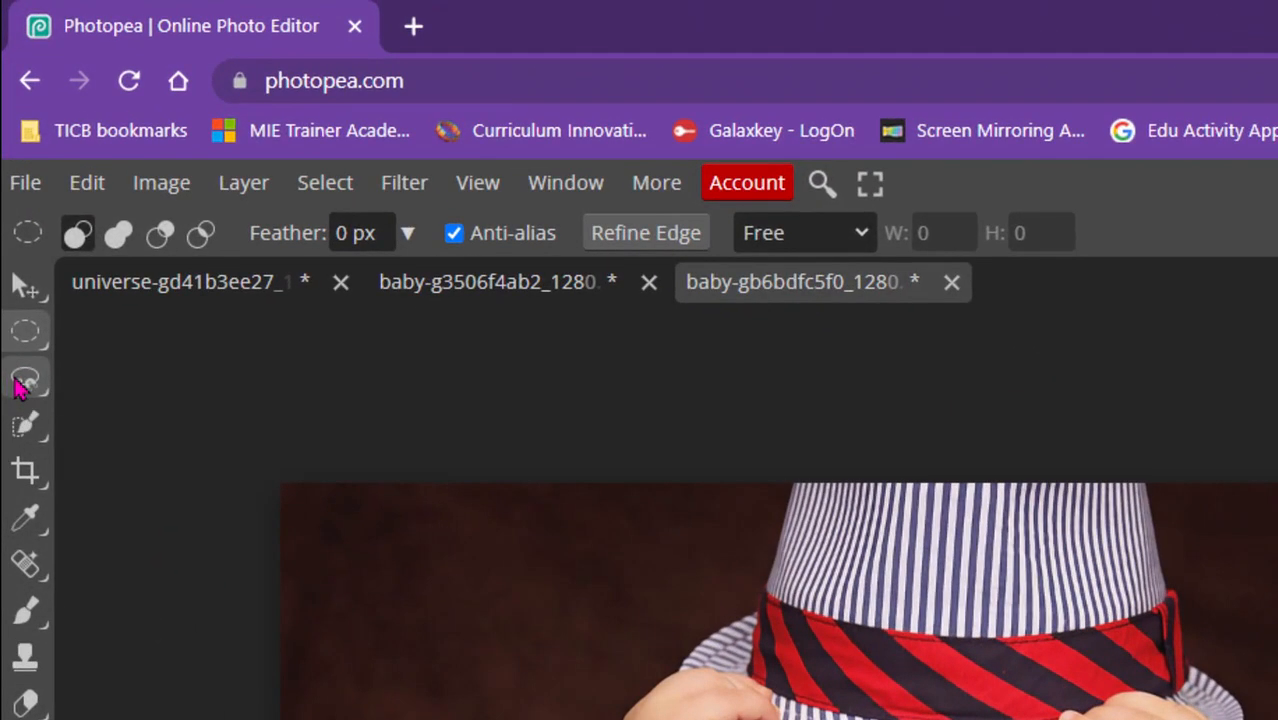
Trace a freehand Lasso selection along the baby's raised arm and hat edge, and deselect it.
right_click(22, 351)
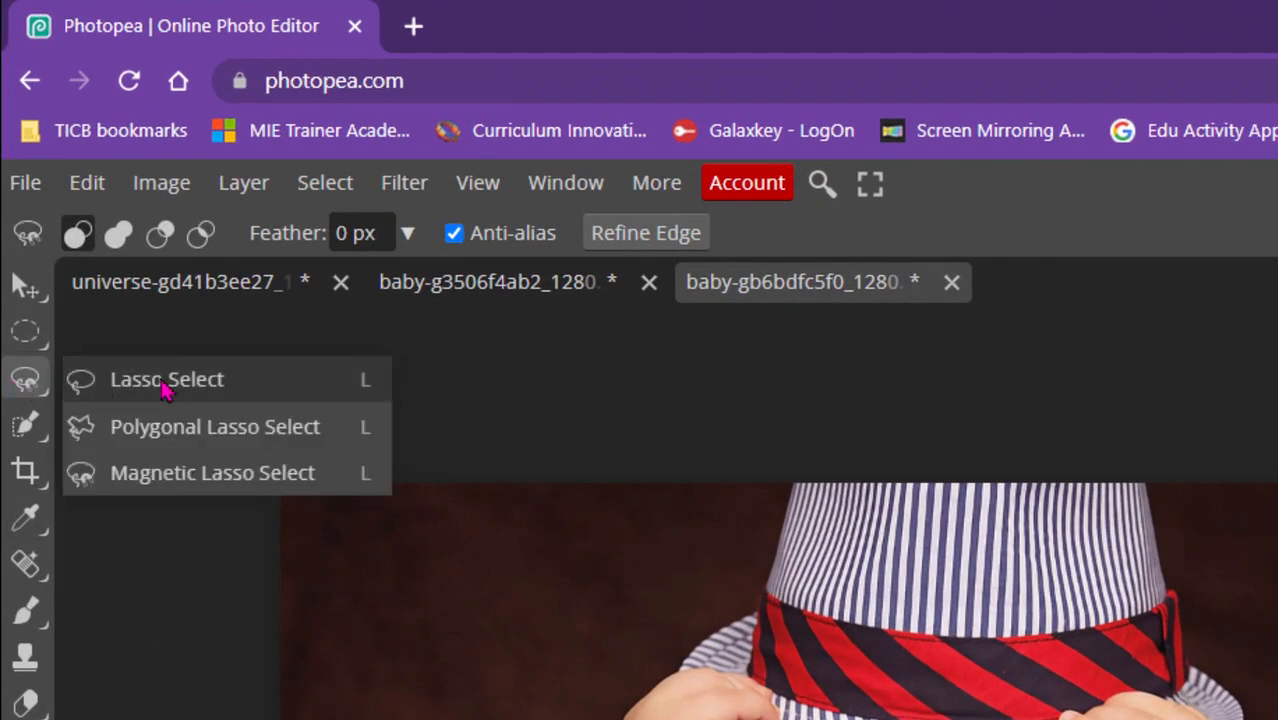
left_click(165, 385)
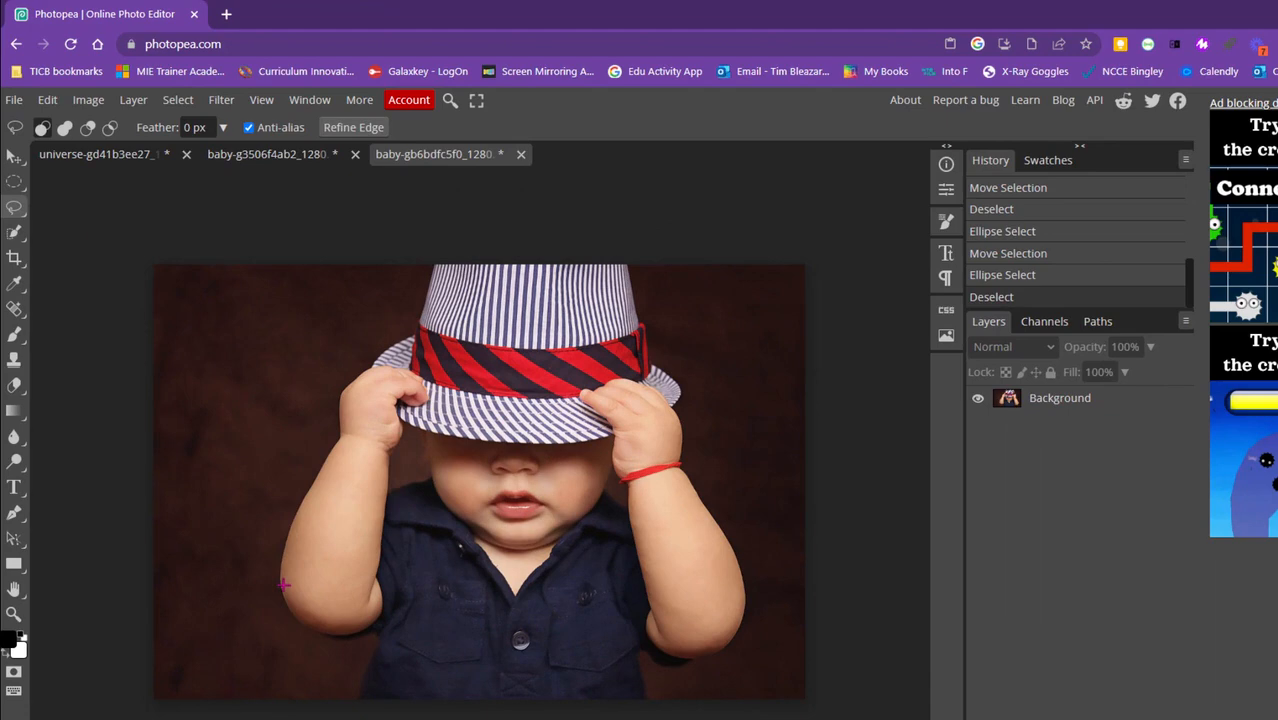
left_click(274, 549)
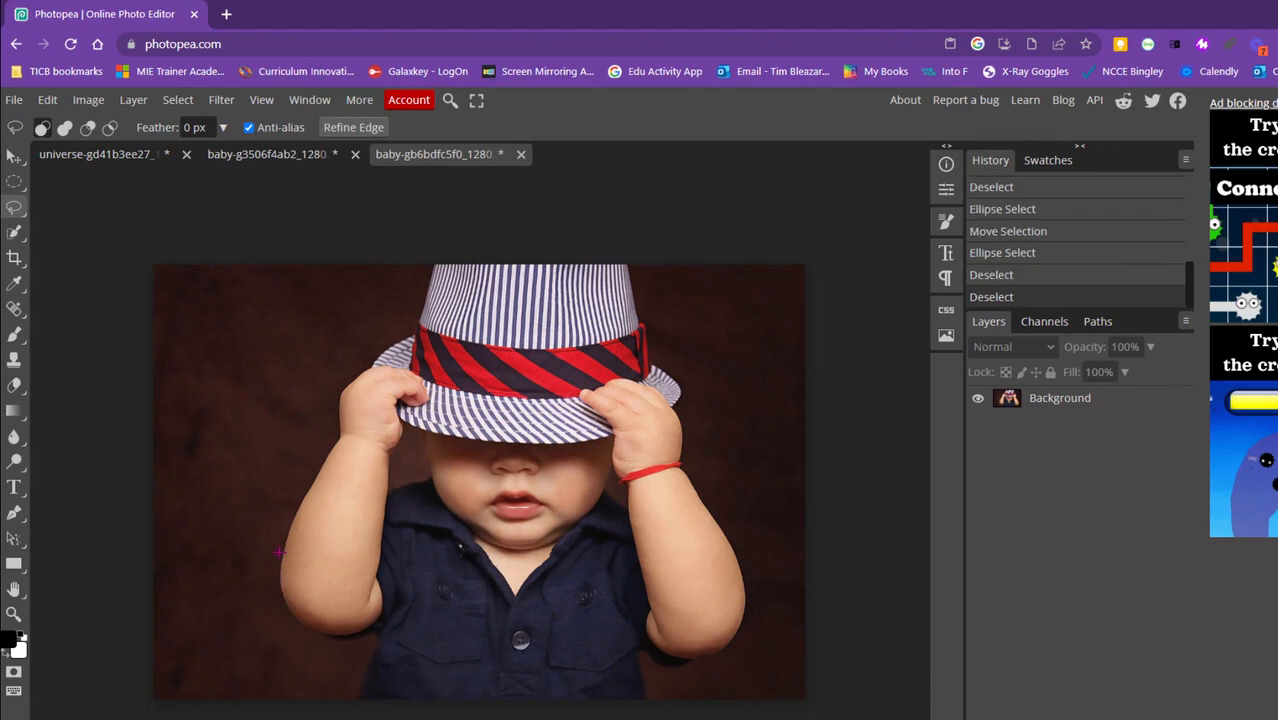
mouse_move(286, 543)
left_mouse_down()
mouse_move(334, 444)
mouse_move(343, 389)
mouse_move(440, 270)
mouse_move(424, 289)
left_mouse_up()
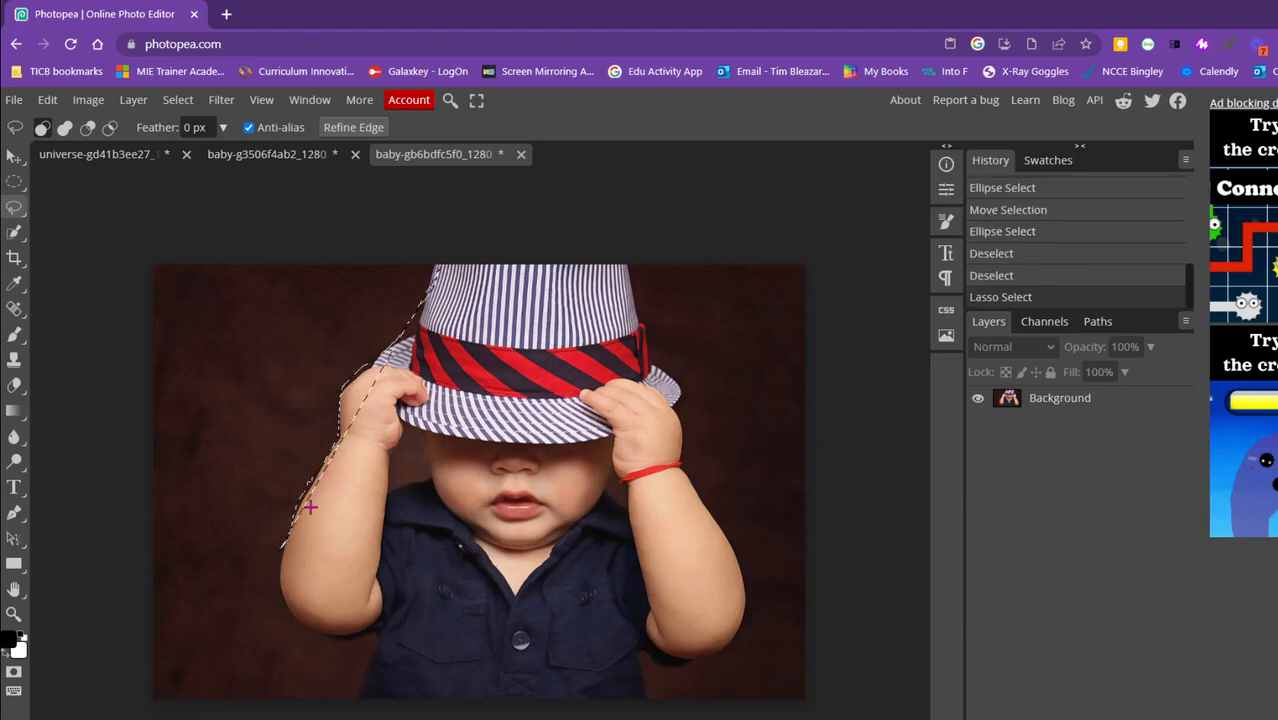
left_click(178, 100)
left_click(196, 152)
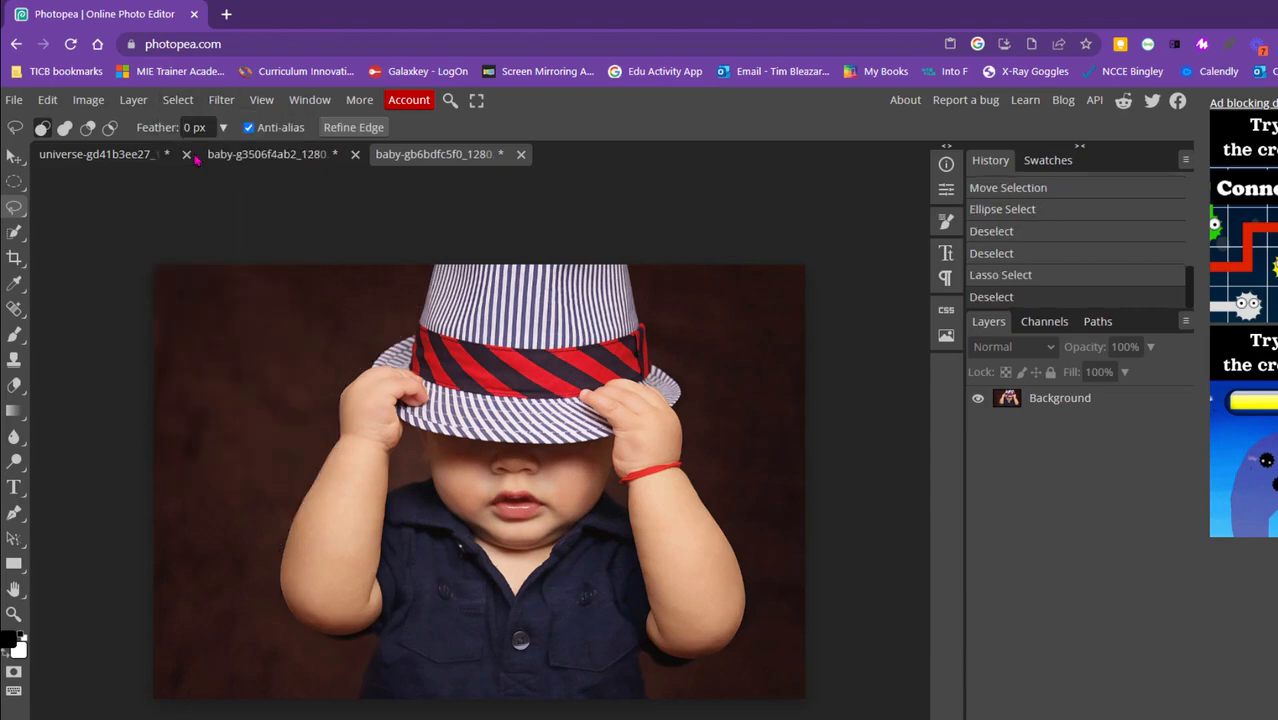
Outline the same arm and hat edge with straight Polygonal Lasso segments, close the selection, and deselect it.
right_click(14, 209)
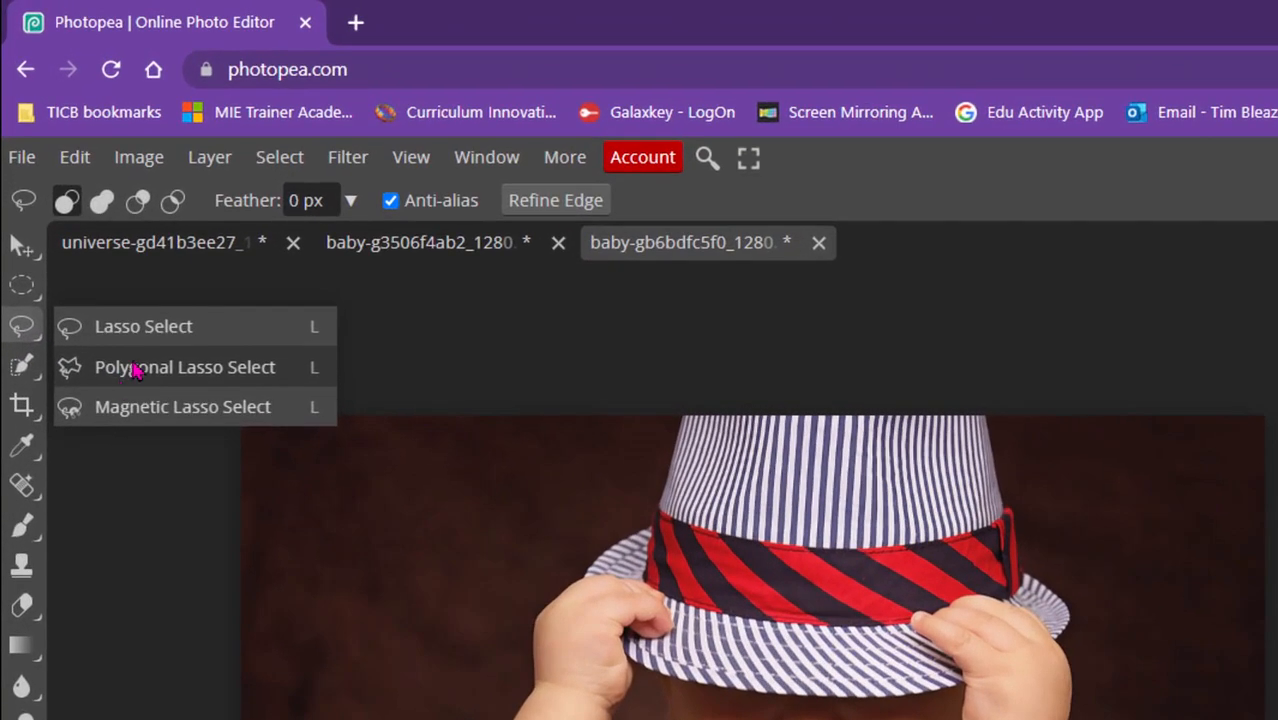
left_click(135, 368)
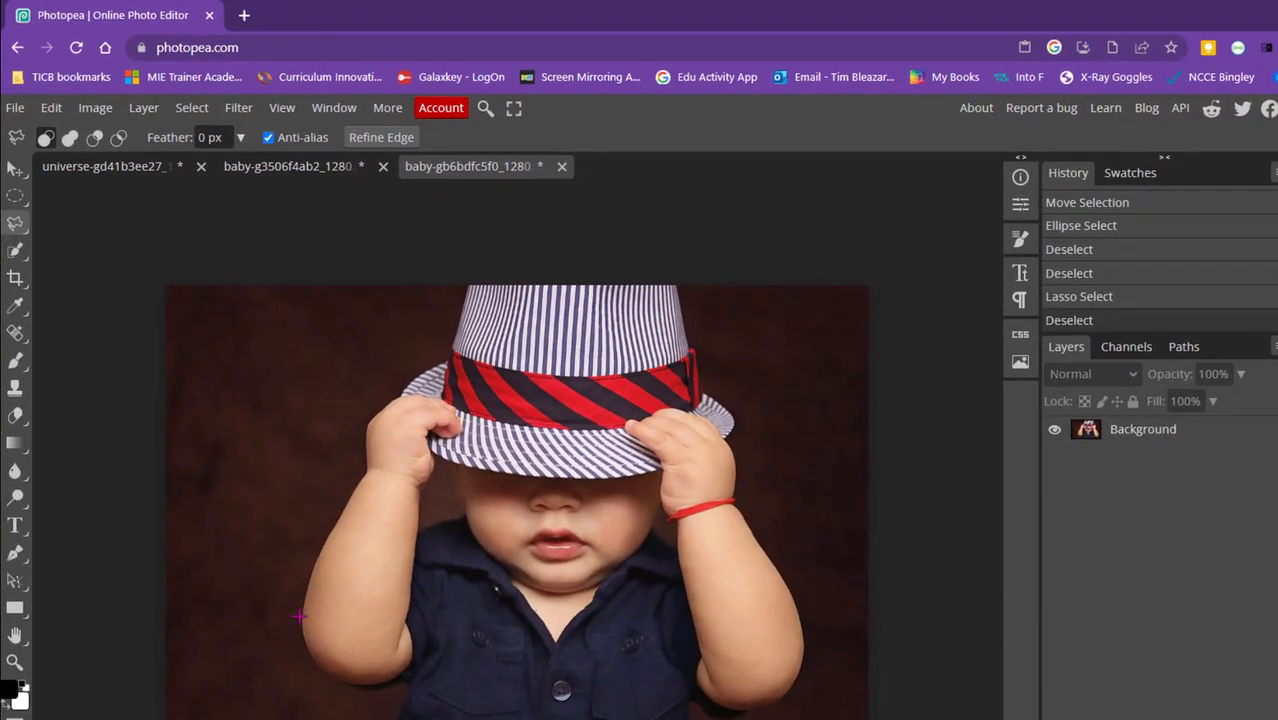
left_click(299, 616)
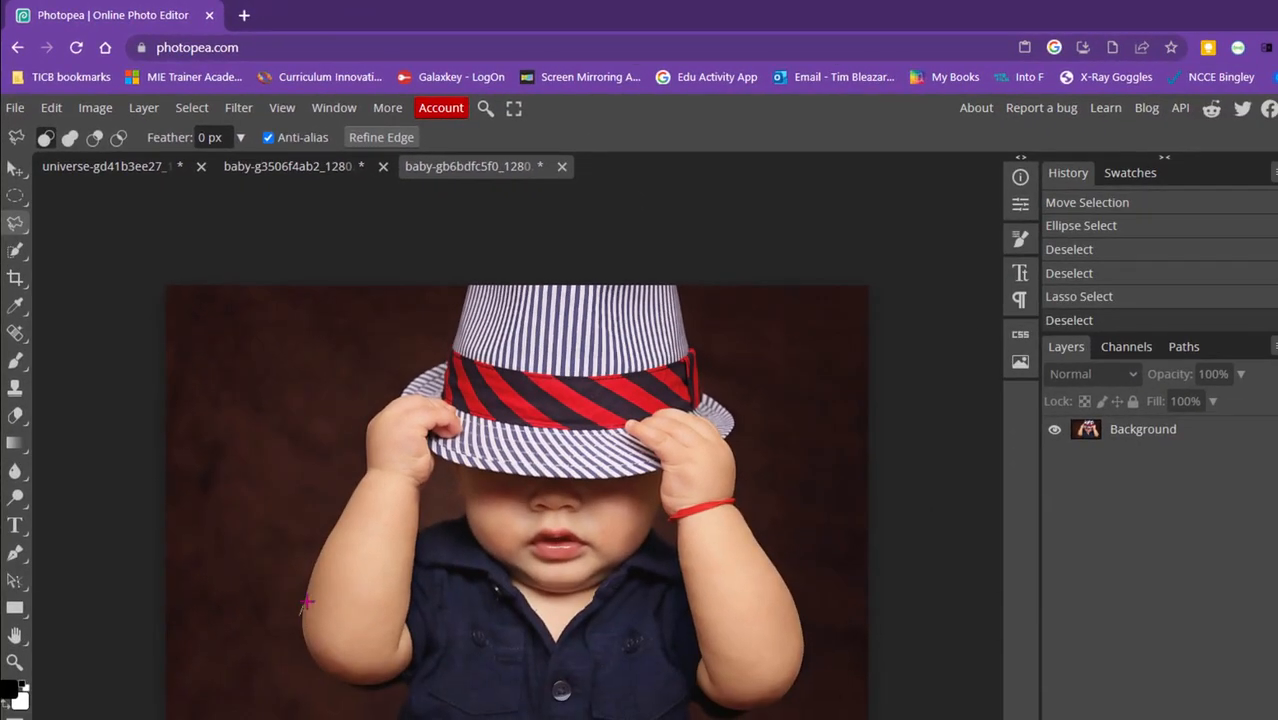
left_click(319, 550)
left_click(367, 470)
left_click(369, 425)
left_click(386, 405)
left_click(192, 108)
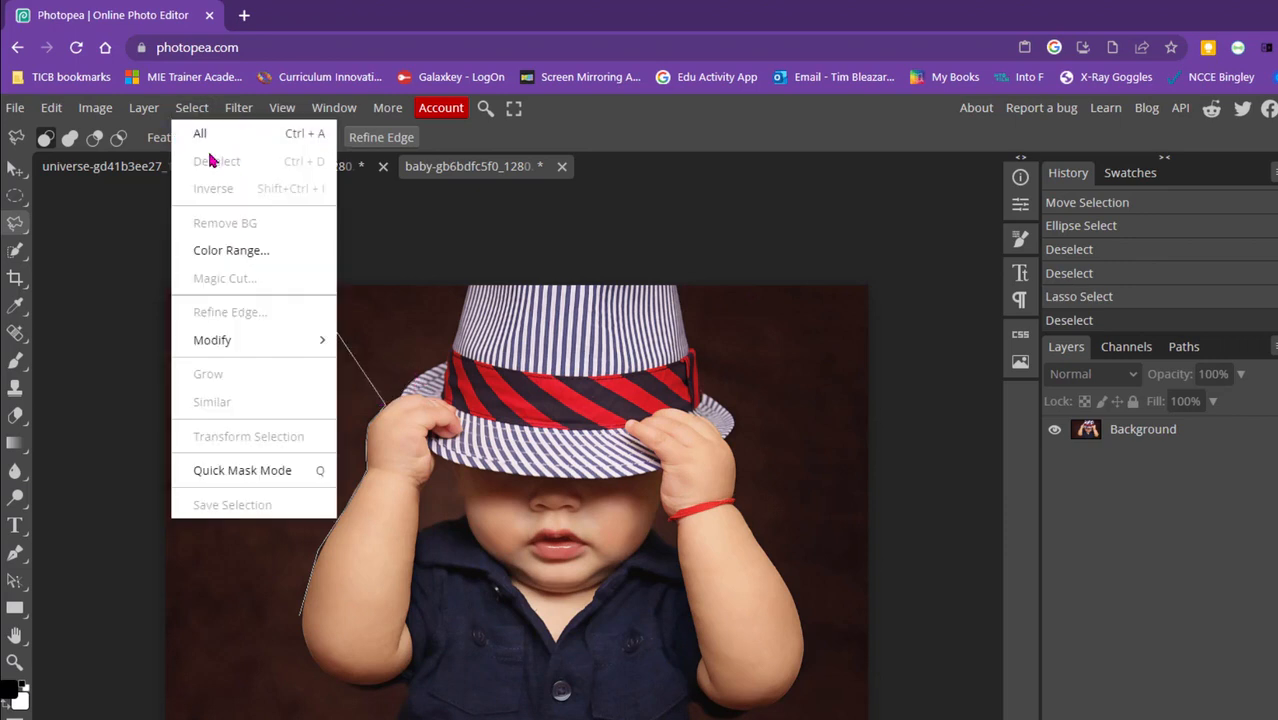
left_click(440, 293)
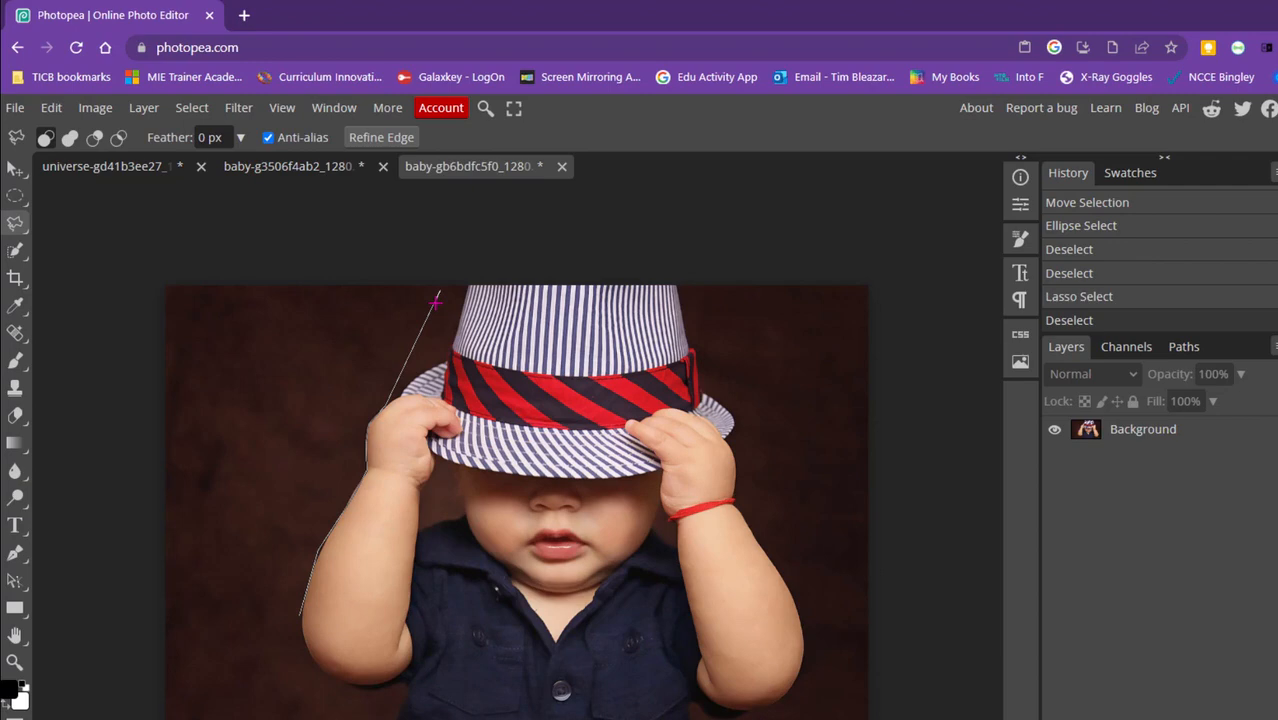
double_click(436, 301)
left_click(192, 108)
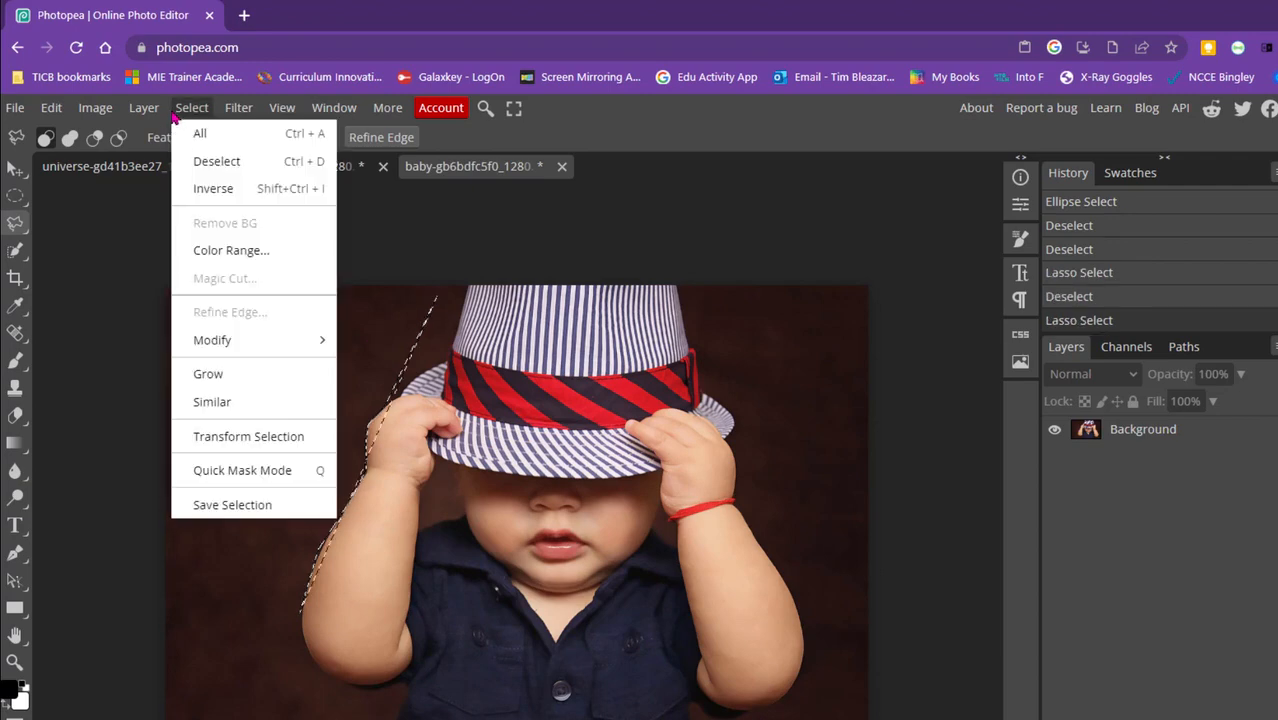
left_click(205, 161)
Review the lasso and wand selection variants and activate the Quick Selection tool.
key("w")
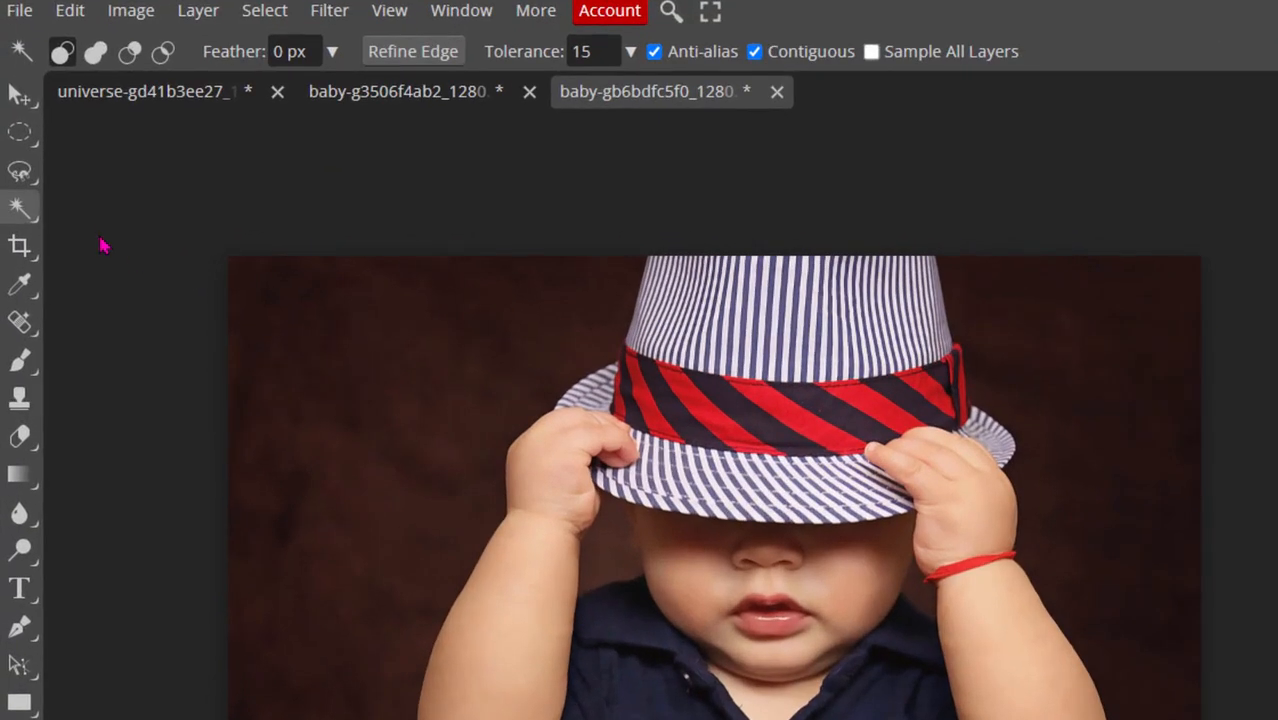
left_click(20, 171)
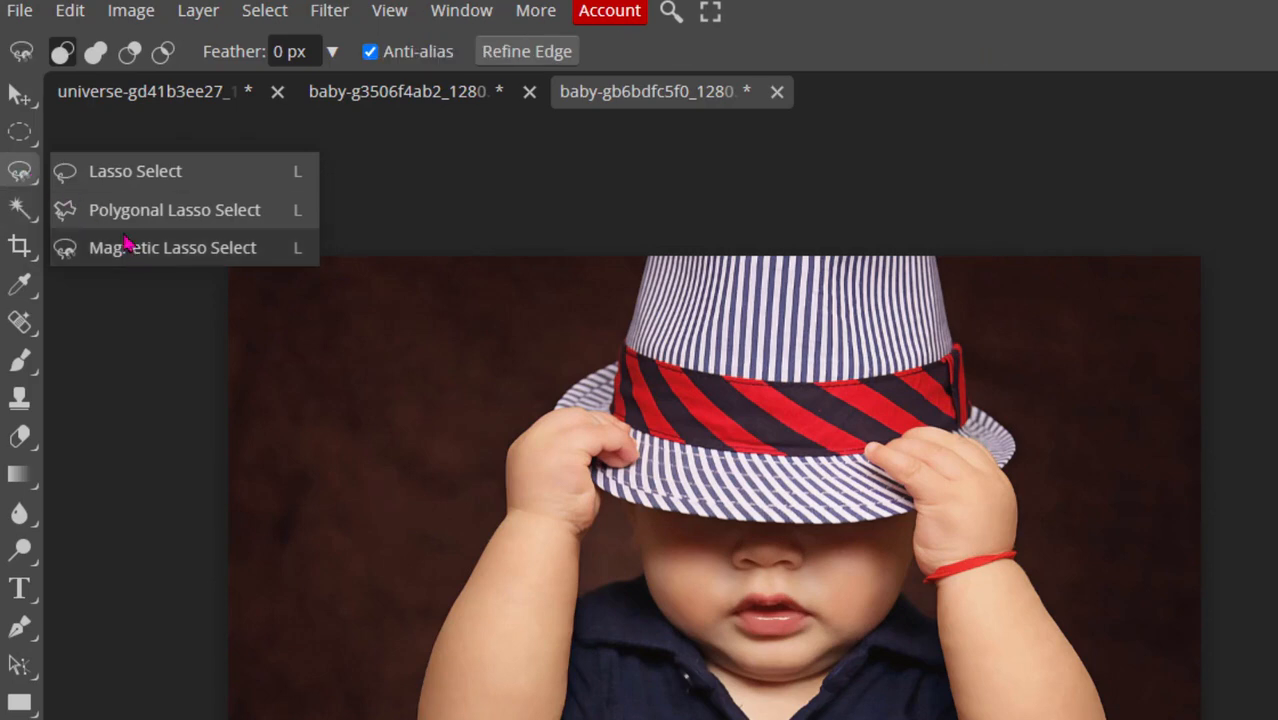
left_click(16, 208)
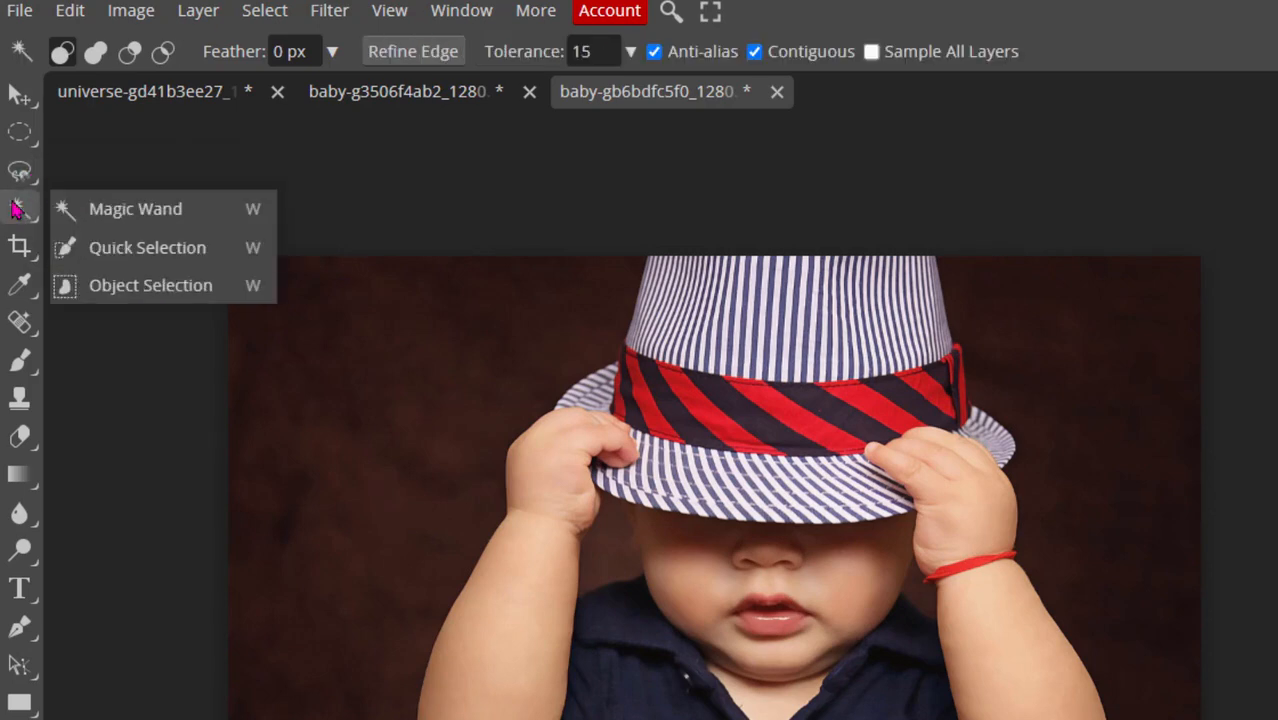
left_click(140, 251)
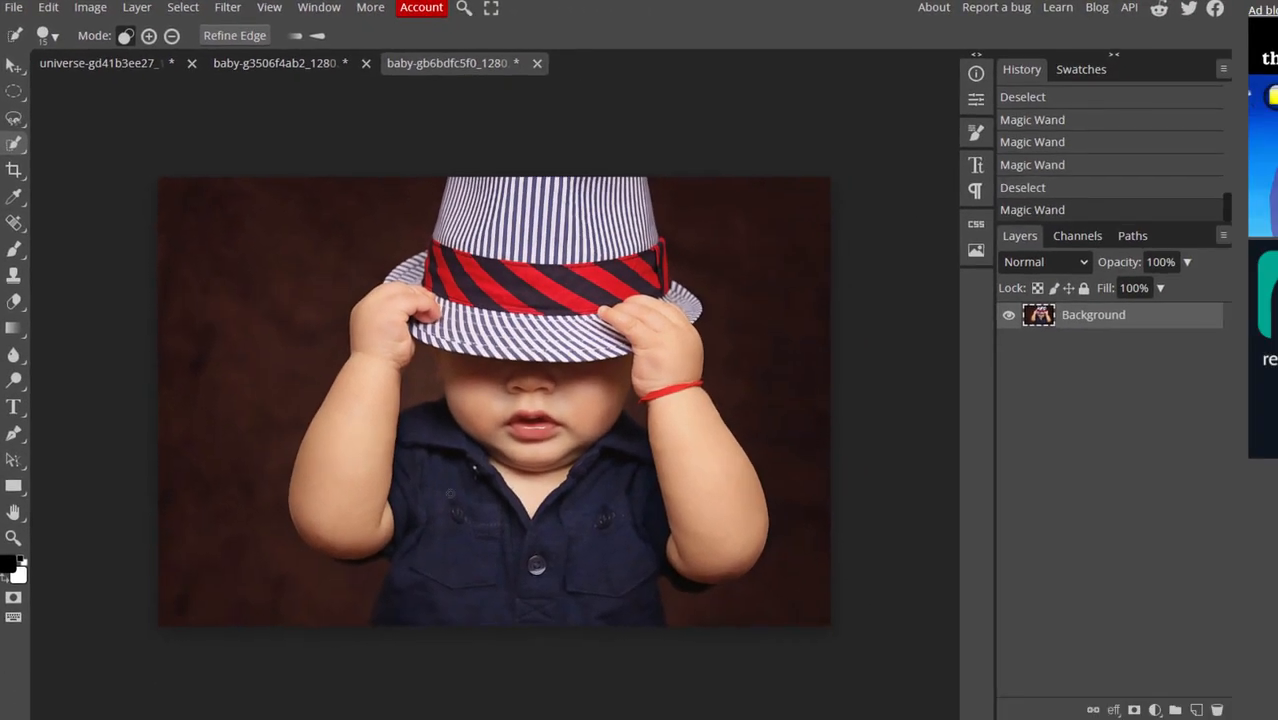
Select the whole baby figure with Quick Selection and undo that selection.
left_click(450, 494)
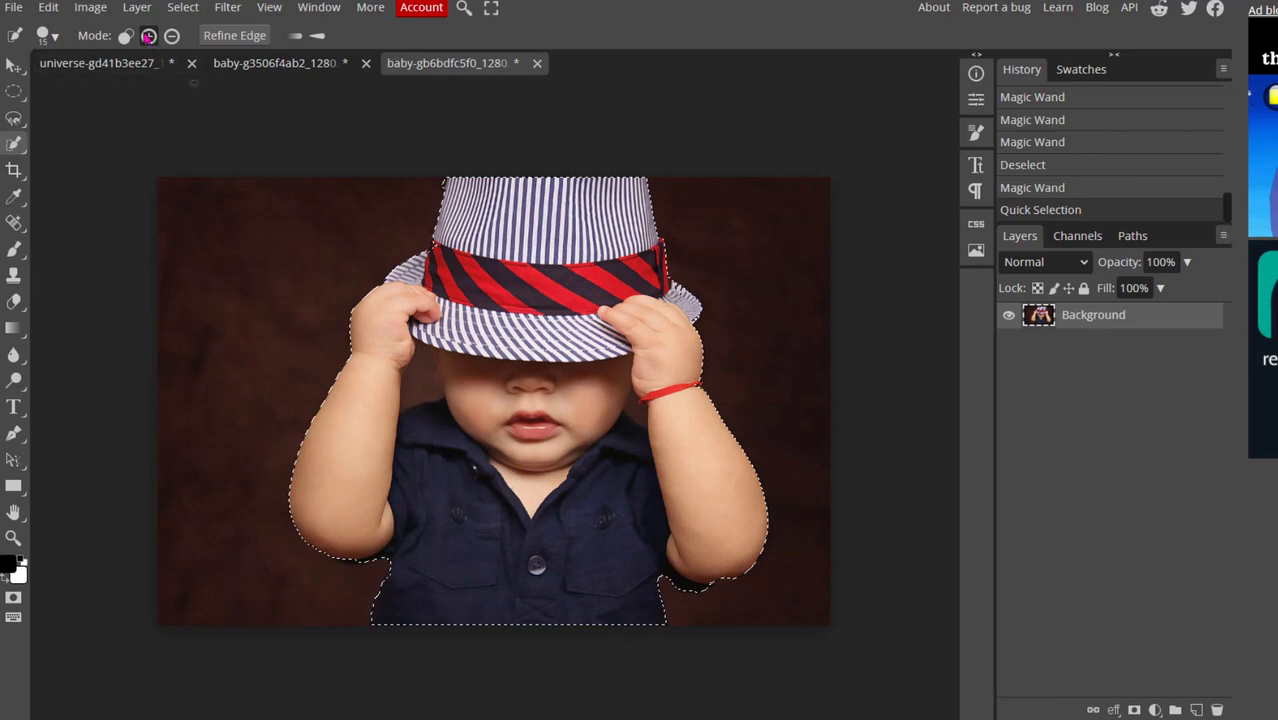
left_click(49, 8)
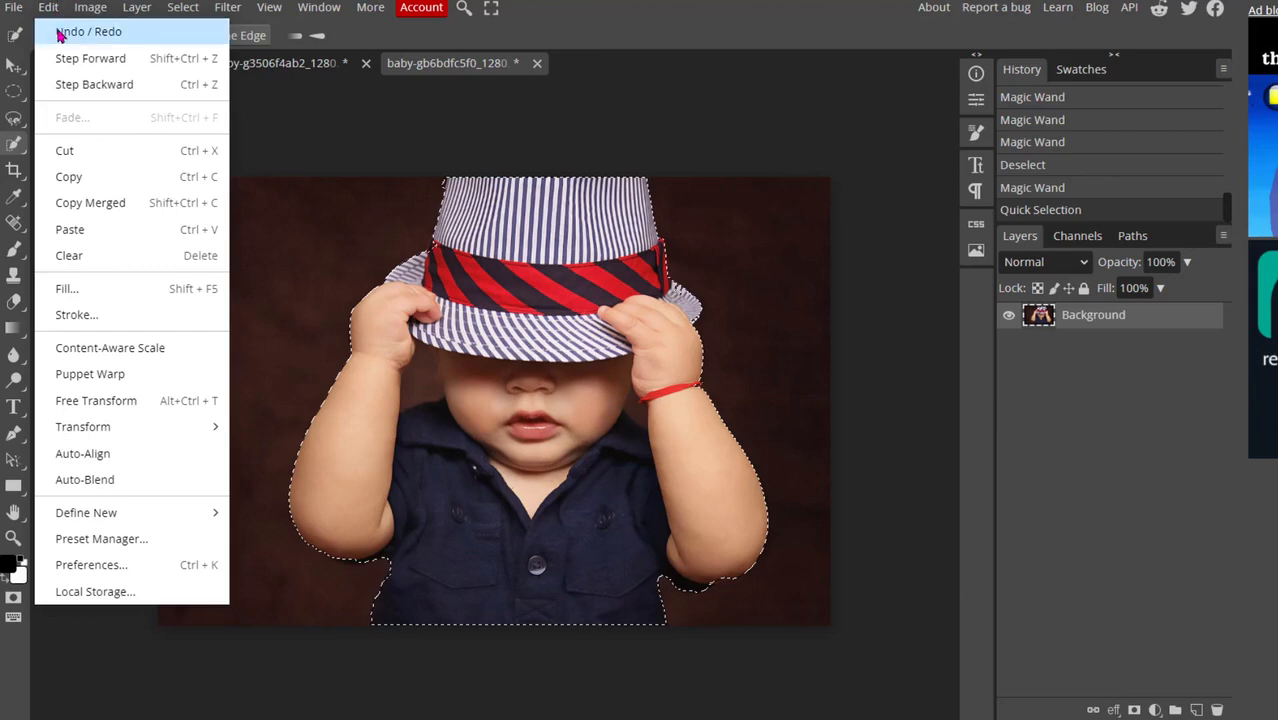
left_click(60, 33)
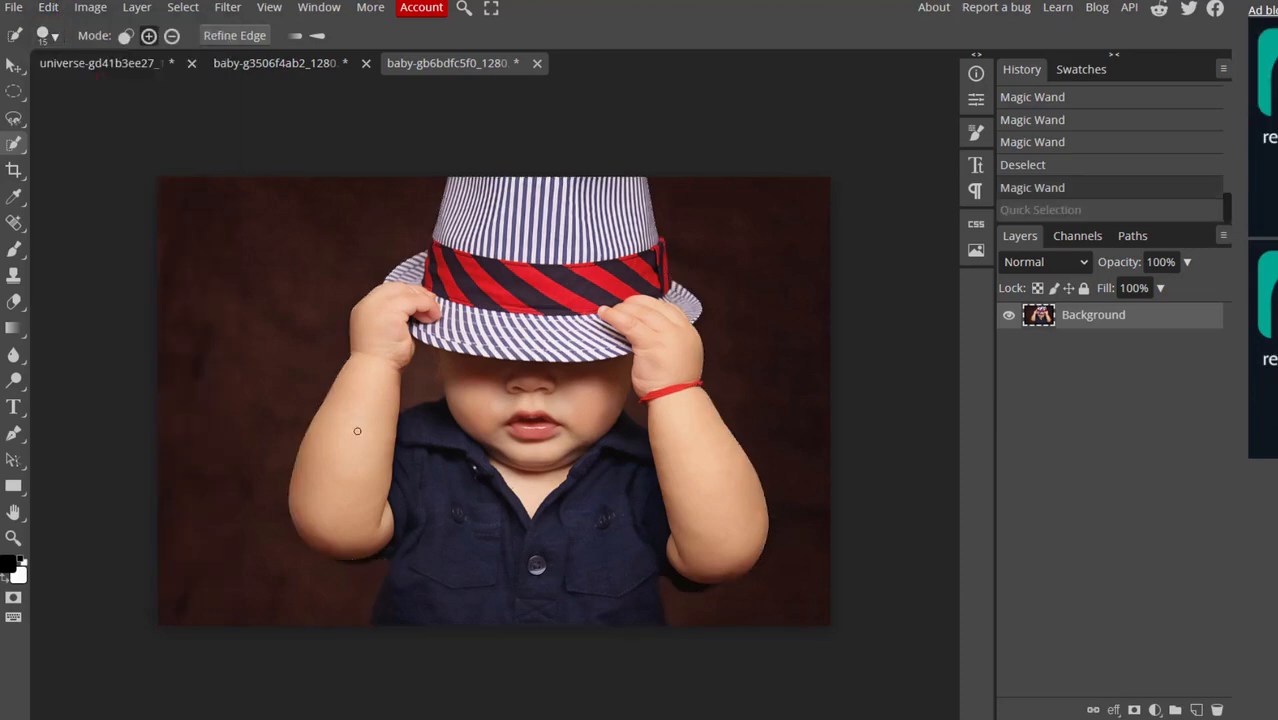
Extend the Quick Selection over the baby's navy shirt so it covers the whole figure, and copy the selected area.
key("ctrl+z")
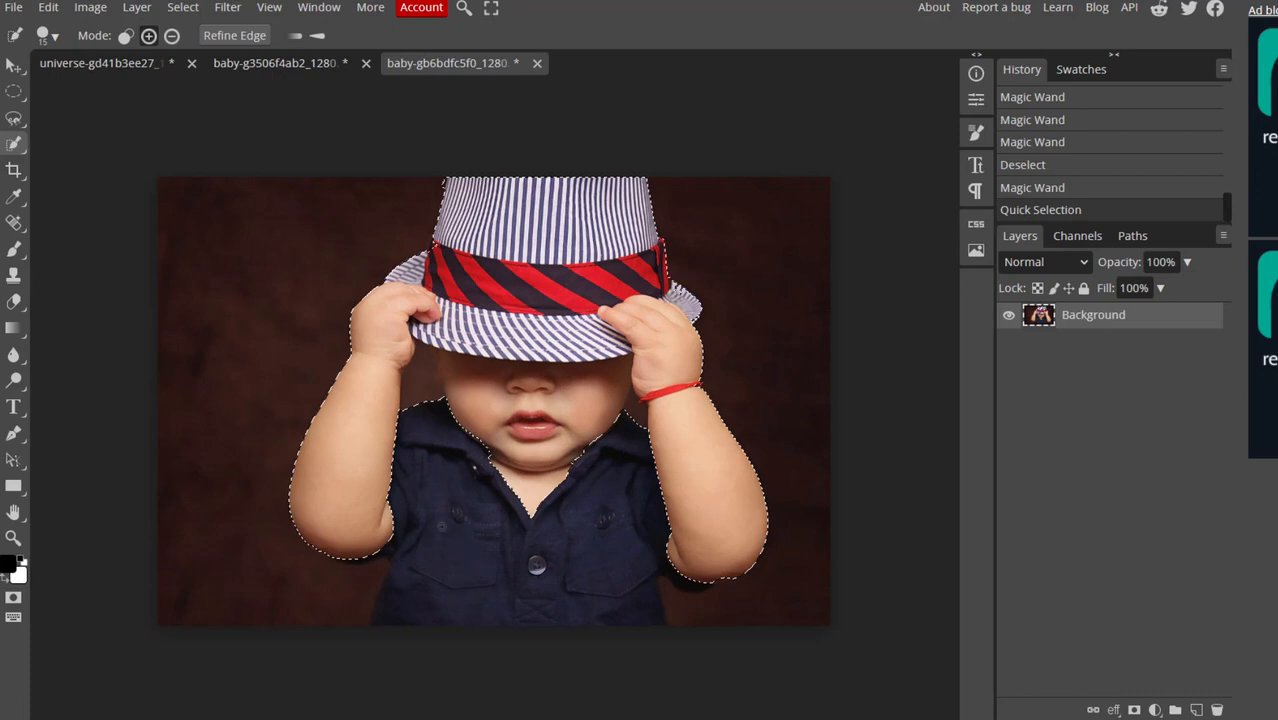
left_click_drag(441, 525, 430, 511)
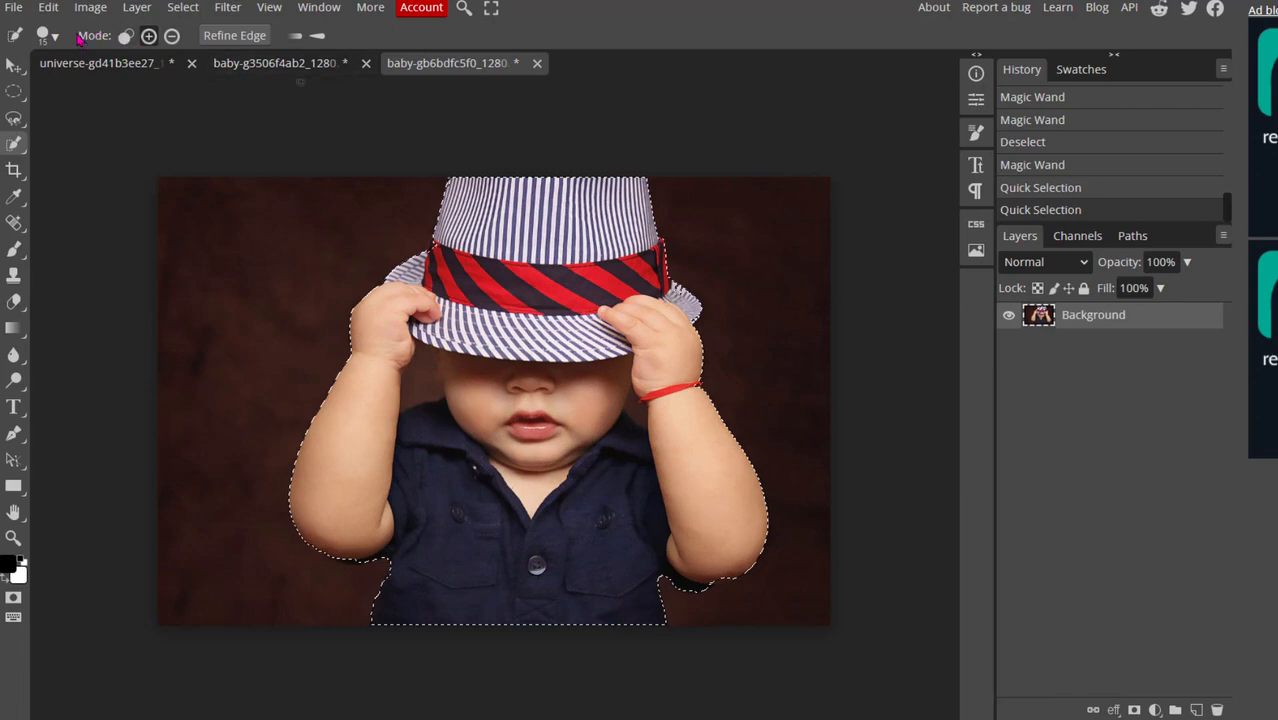
left_click(49, 8)
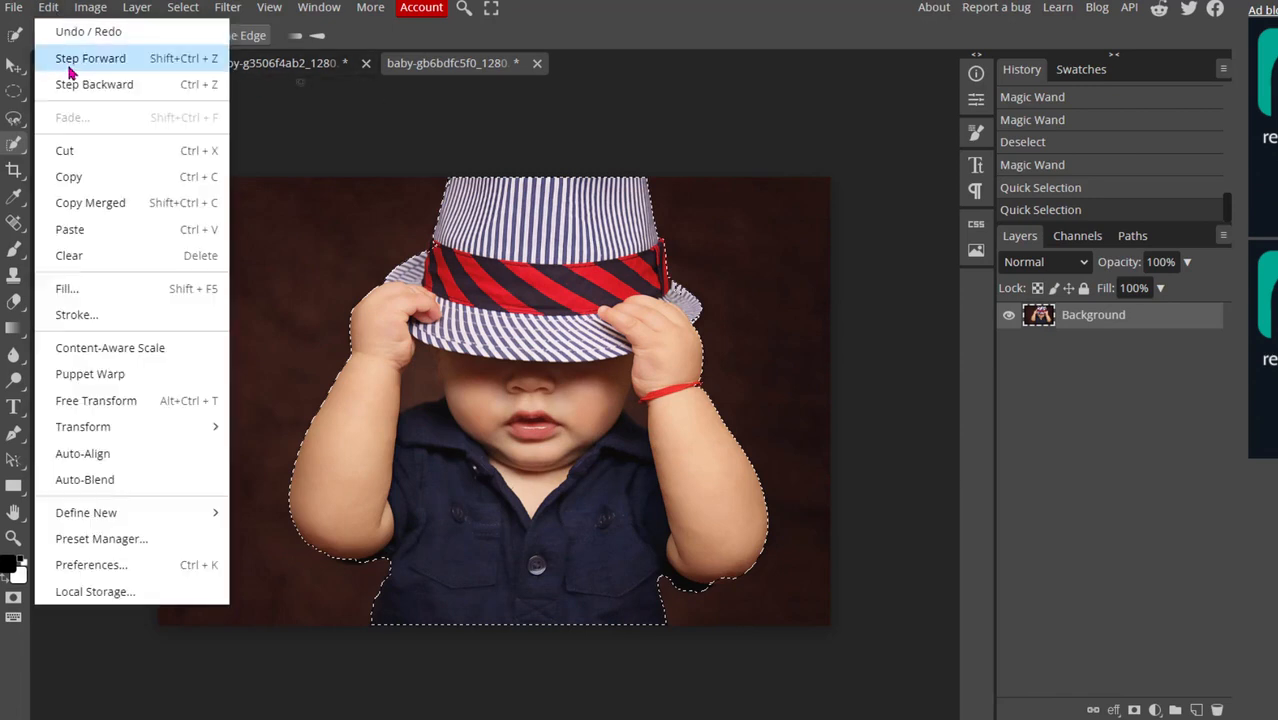
left_click(69, 177)
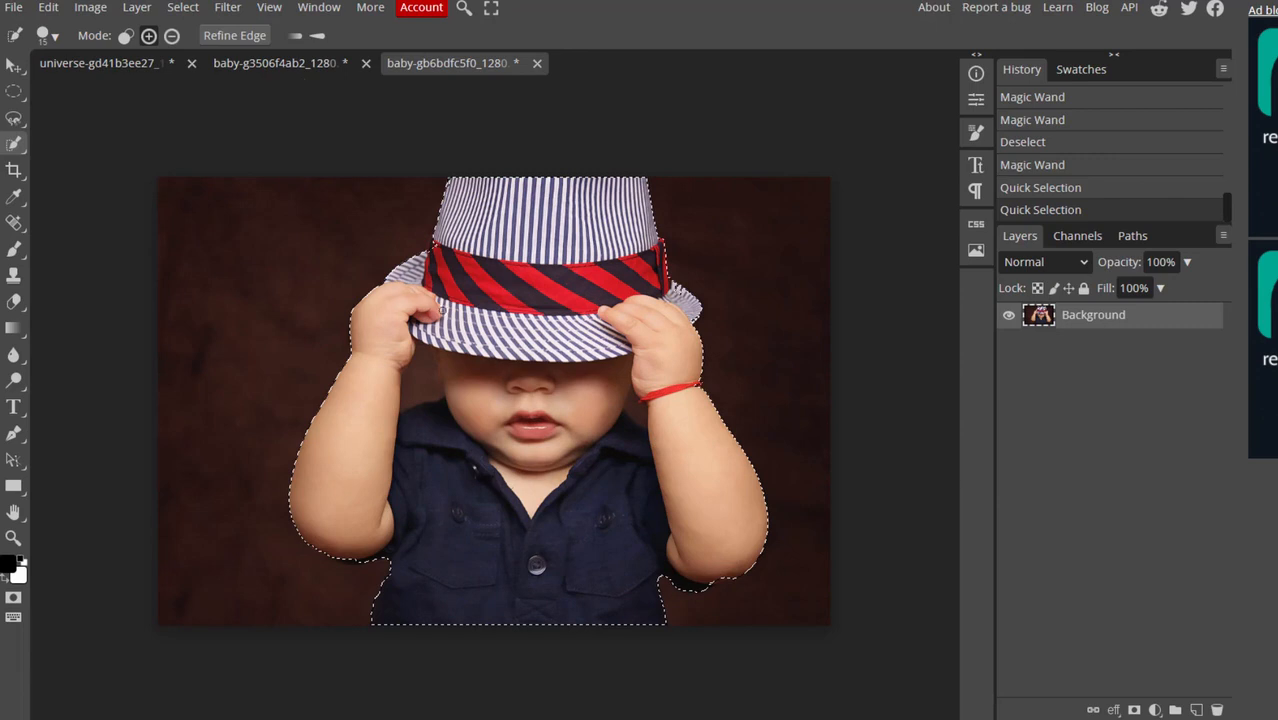
In the universe document, add a new layer above the Background and paste the copied baby onto it.
left_click(99, 63)
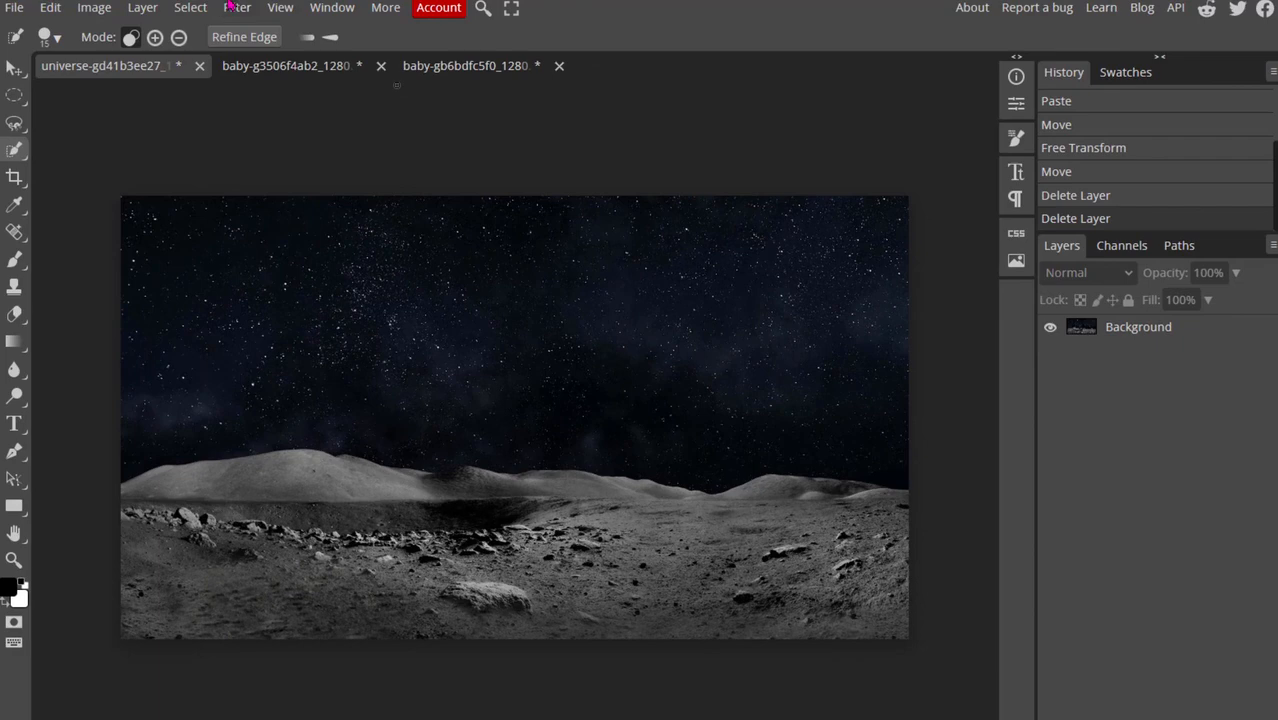
left_click(140, 12)
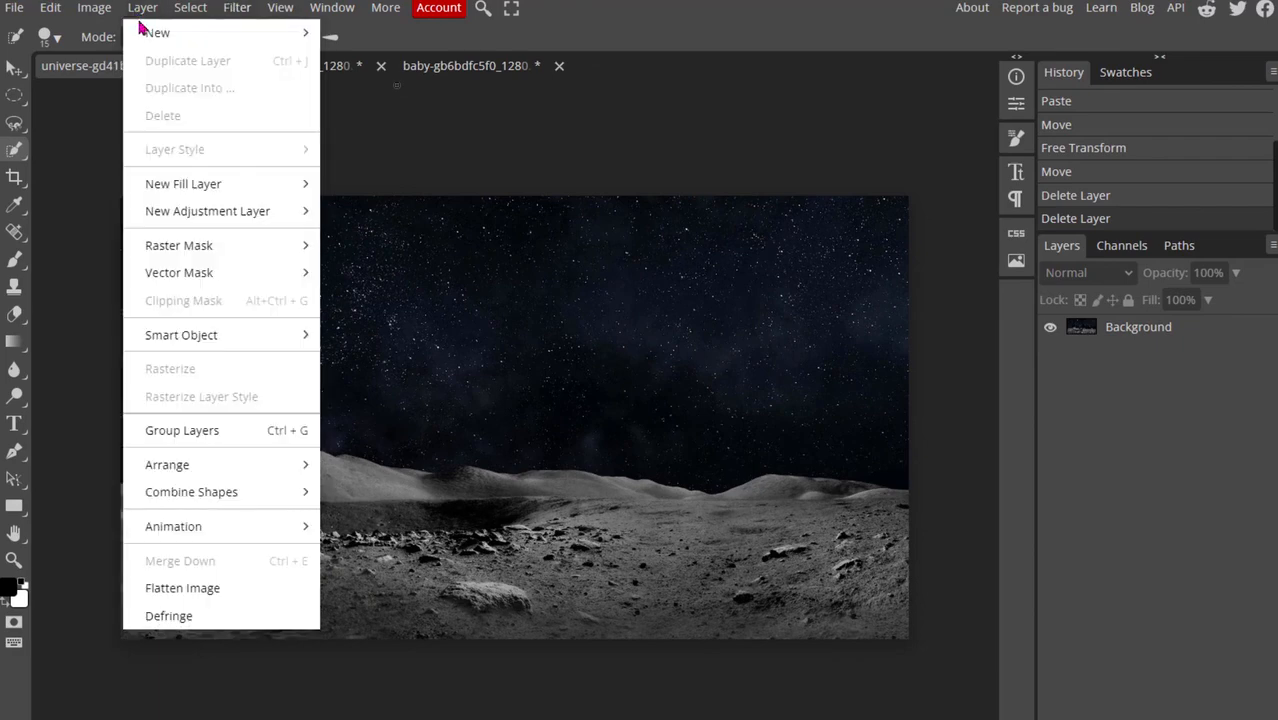
mouse_move(150, 36)
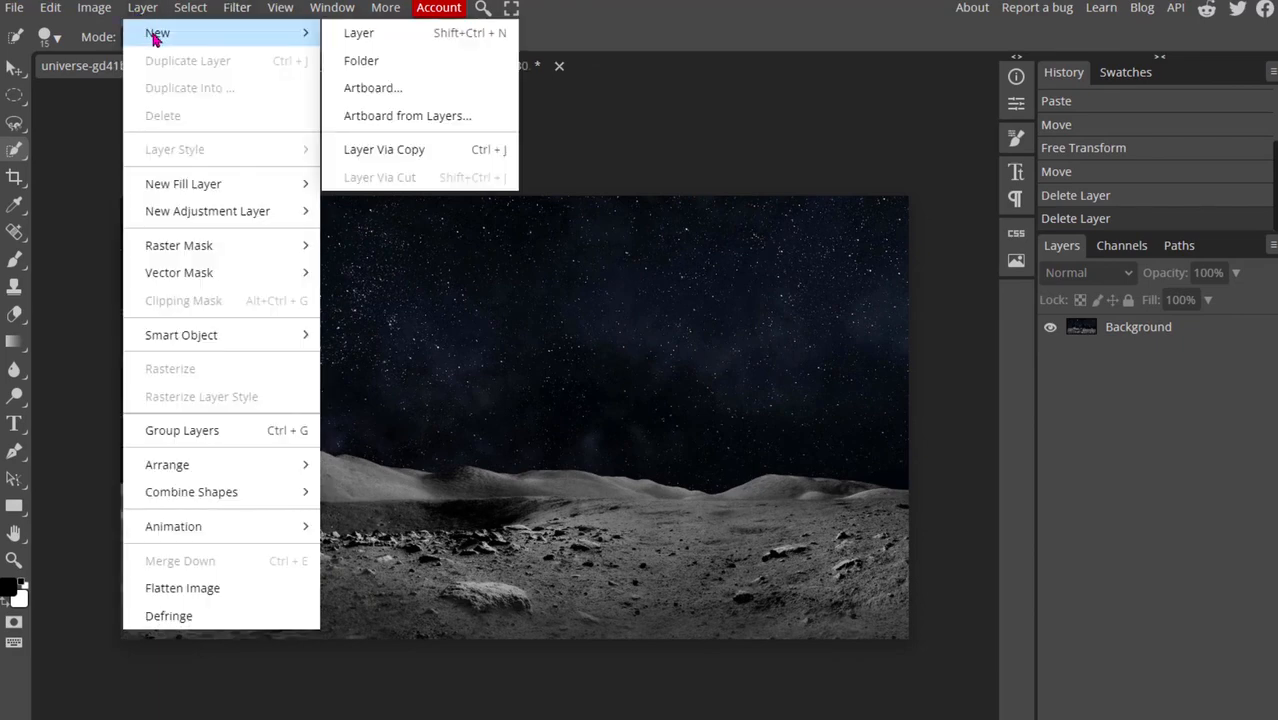
left_click(371, 40)
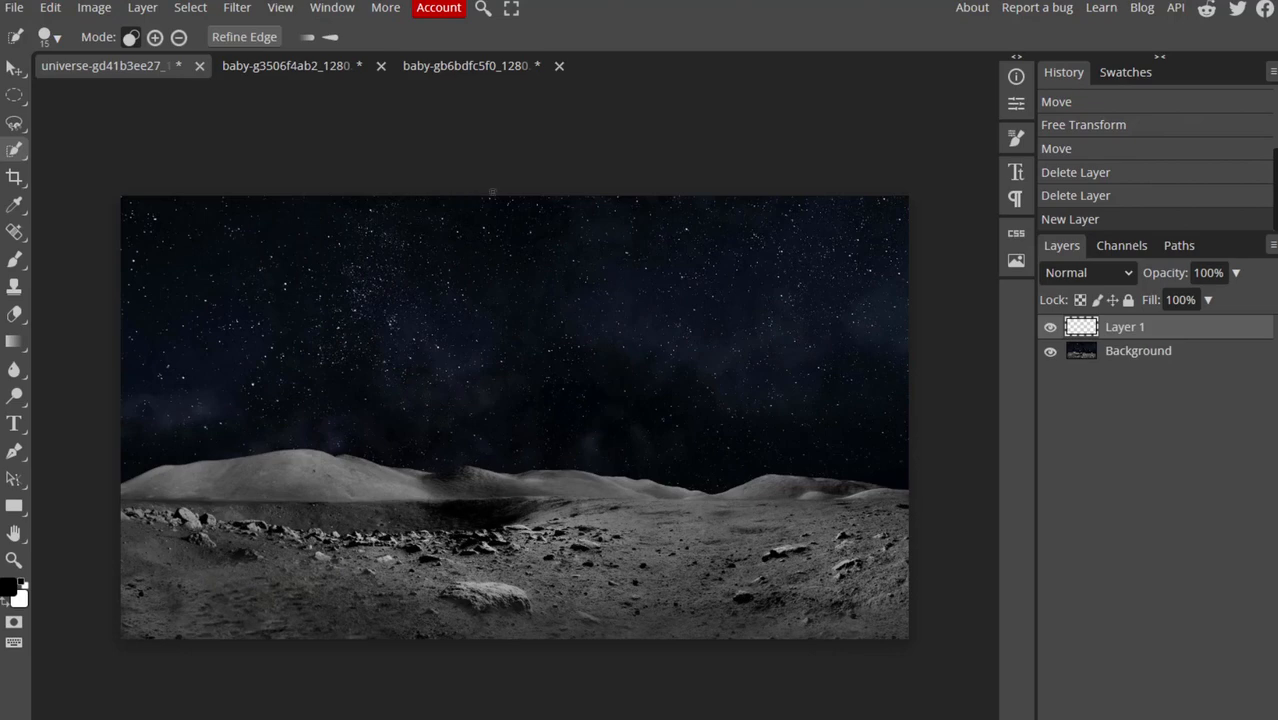
left_click(51, 10)
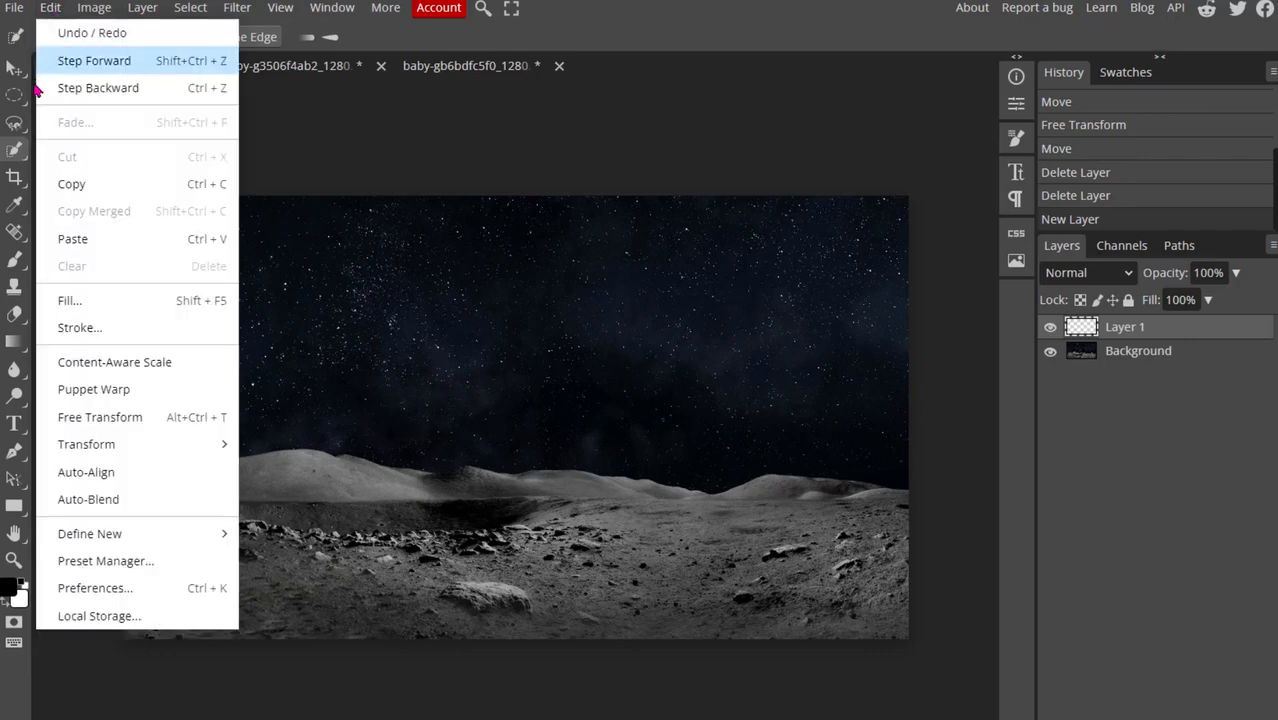
left_click(87, 247)
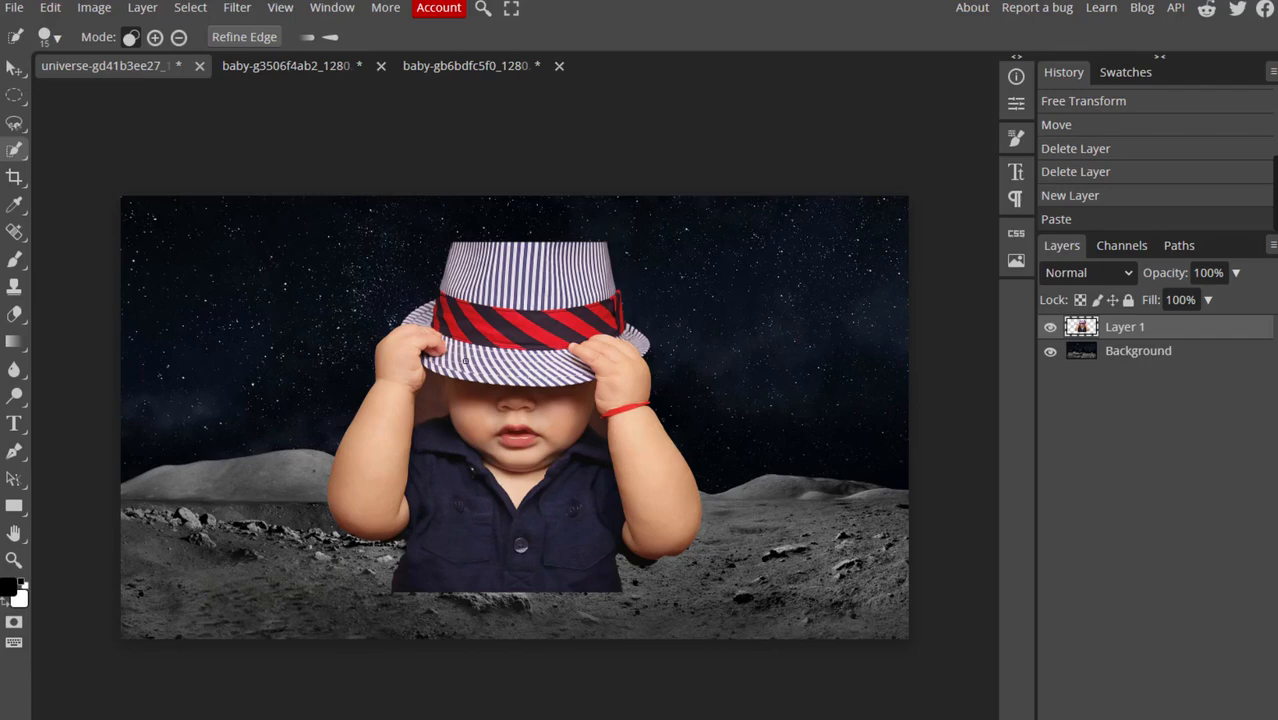
left_click_drag(487, 347, 468, 382)
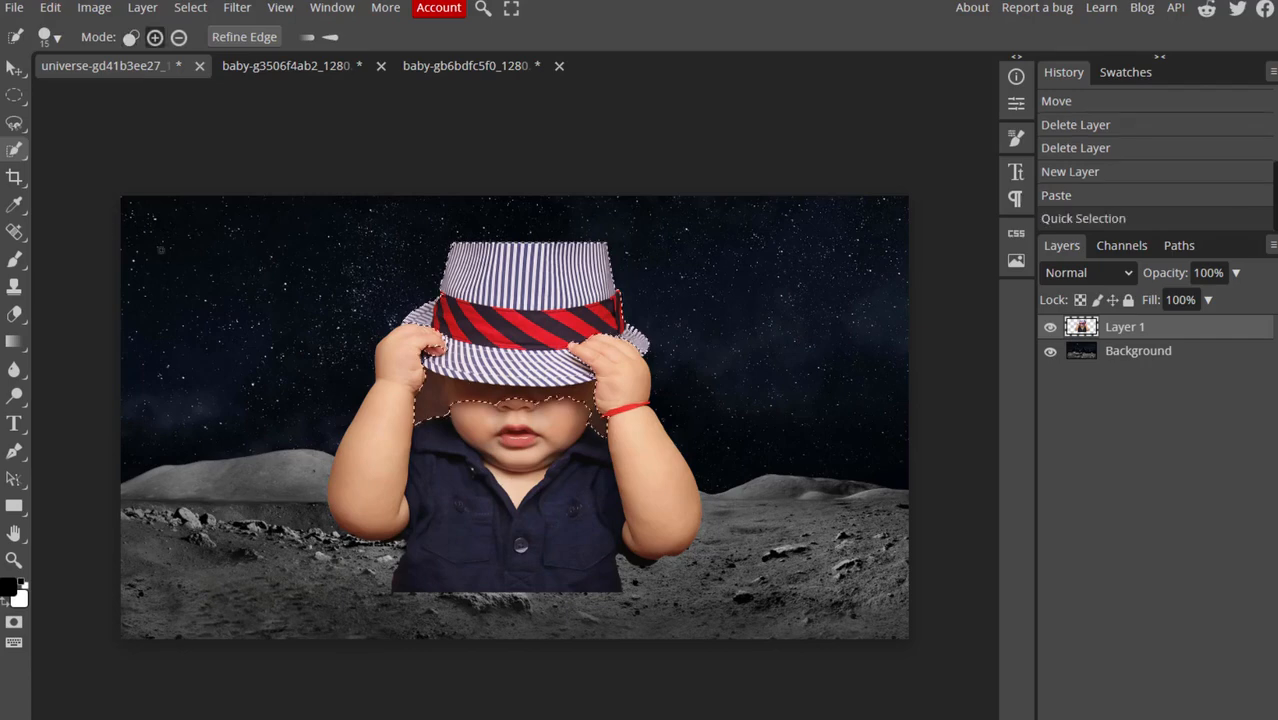
left_click(50, 8)
left_click(64, 35)
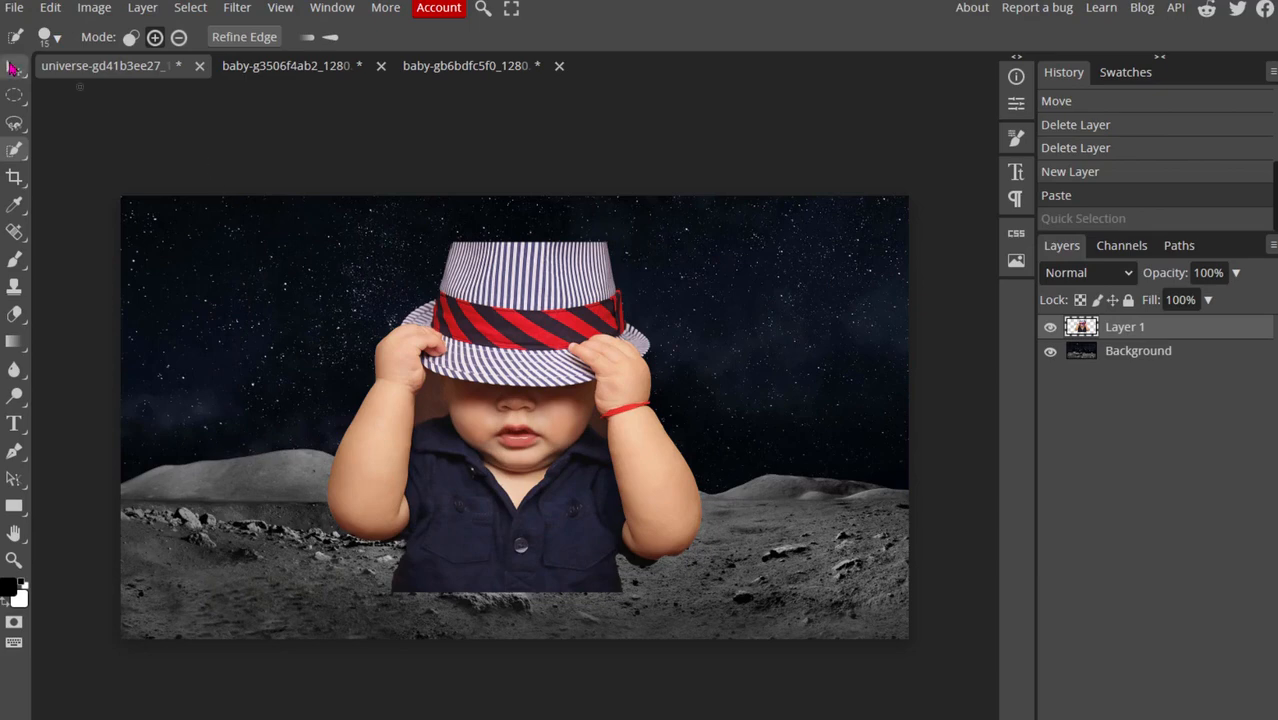
Scale the pasted baby proportionally to 58.71% and place it in the lower-right corner of the moon scene.
left_click(13, 67)
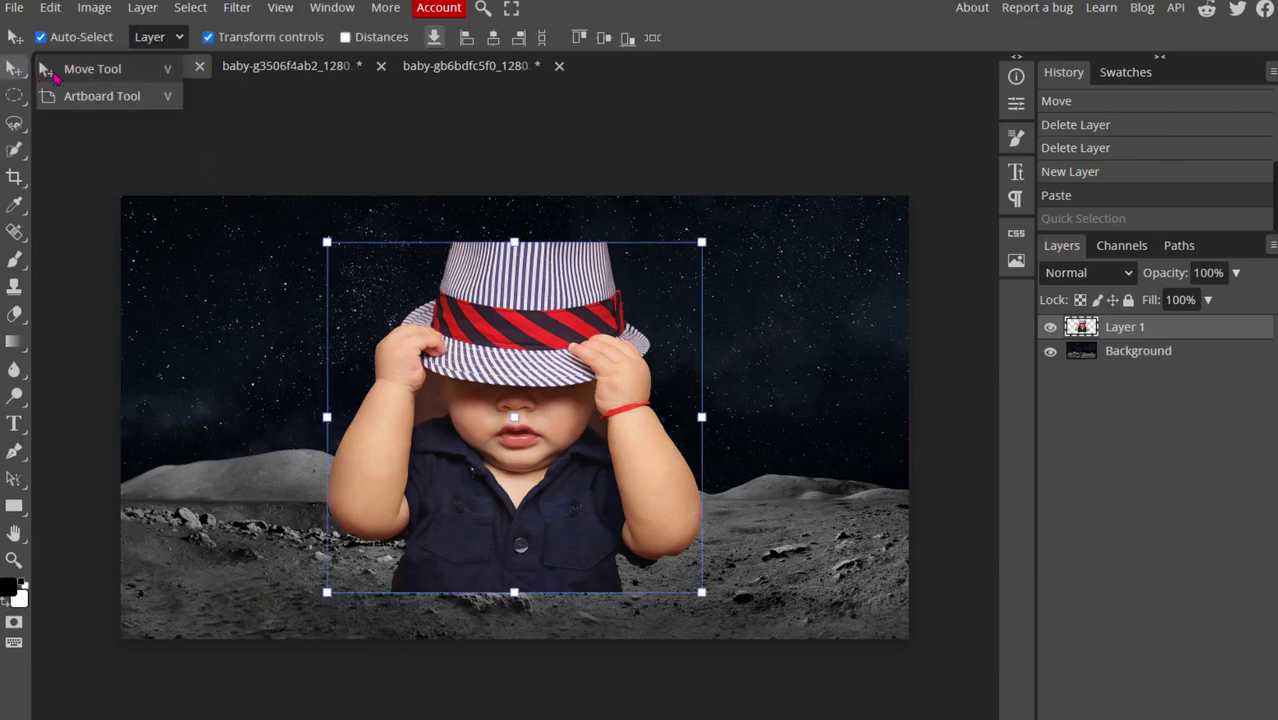
left_click_drag(486, 375, 701, 442)
left_click_drag(540, 307, 700, 470)
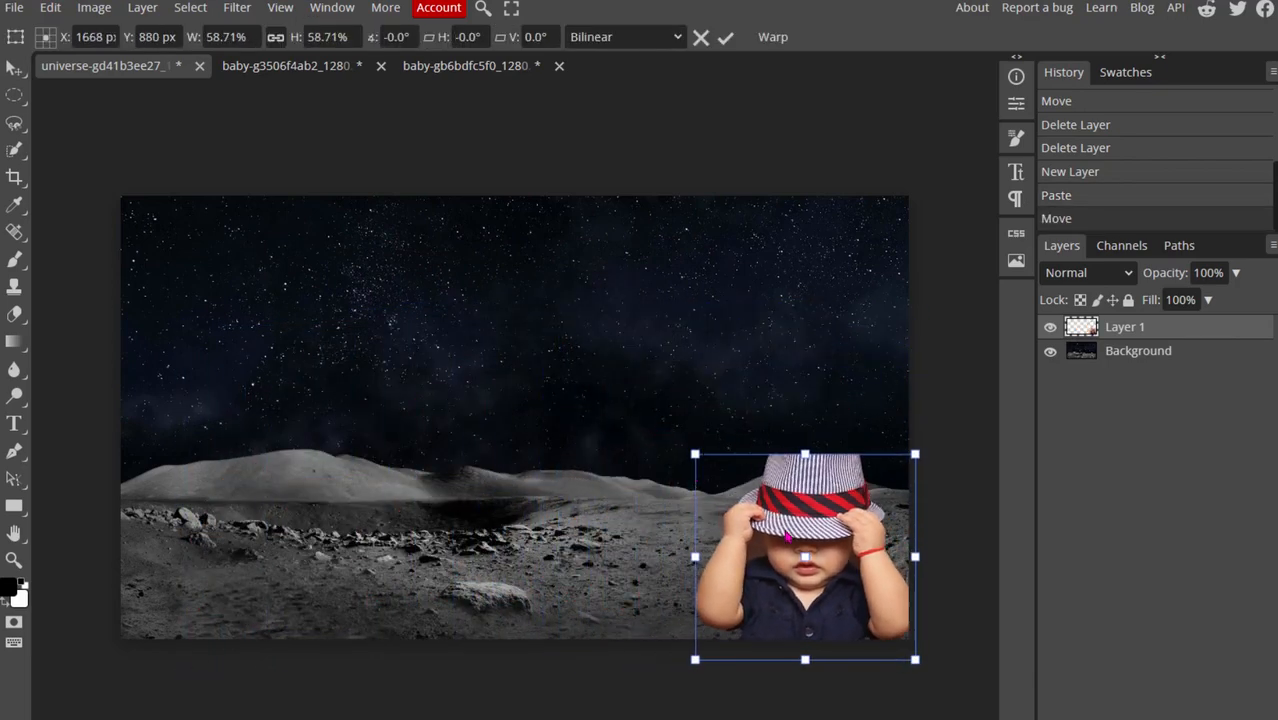
left_click_drag(787, 537, 785, 536)
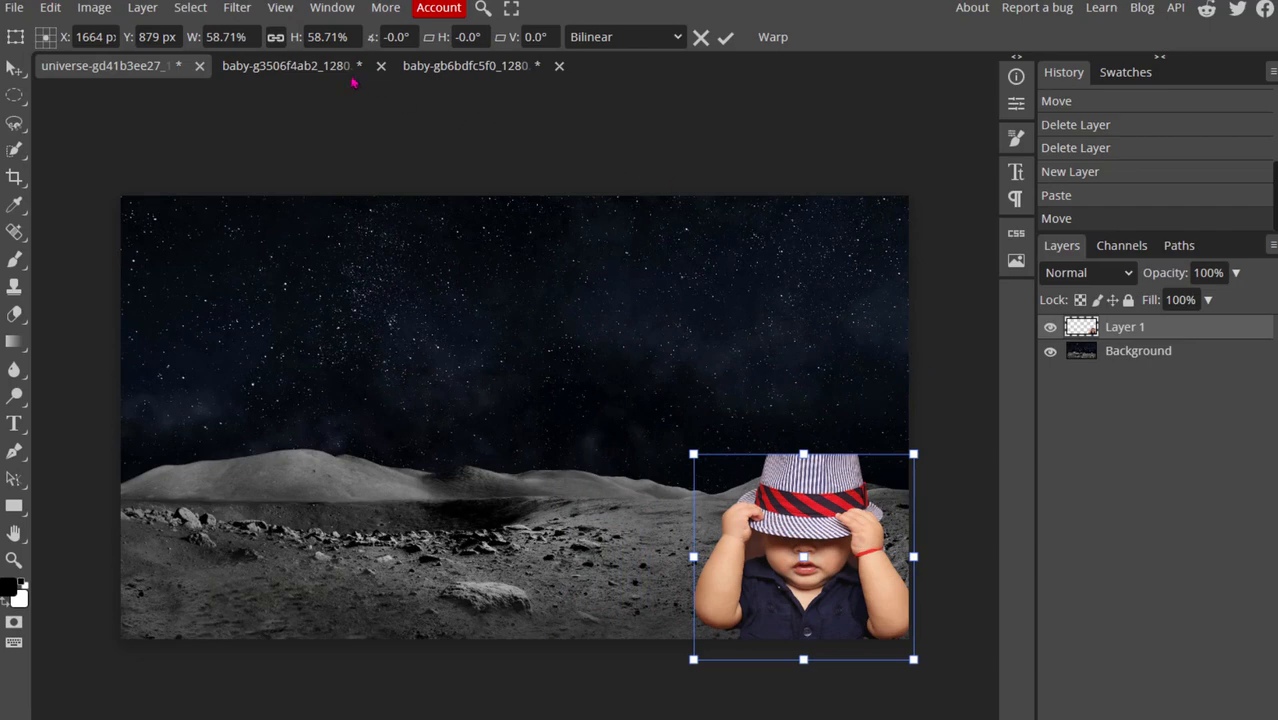
In the baby-g3506f4ab2_1280 image, outline the whole seated child with a Magnetic Lasso selection, starting at the back of the shirt.
left_click(320, 68)
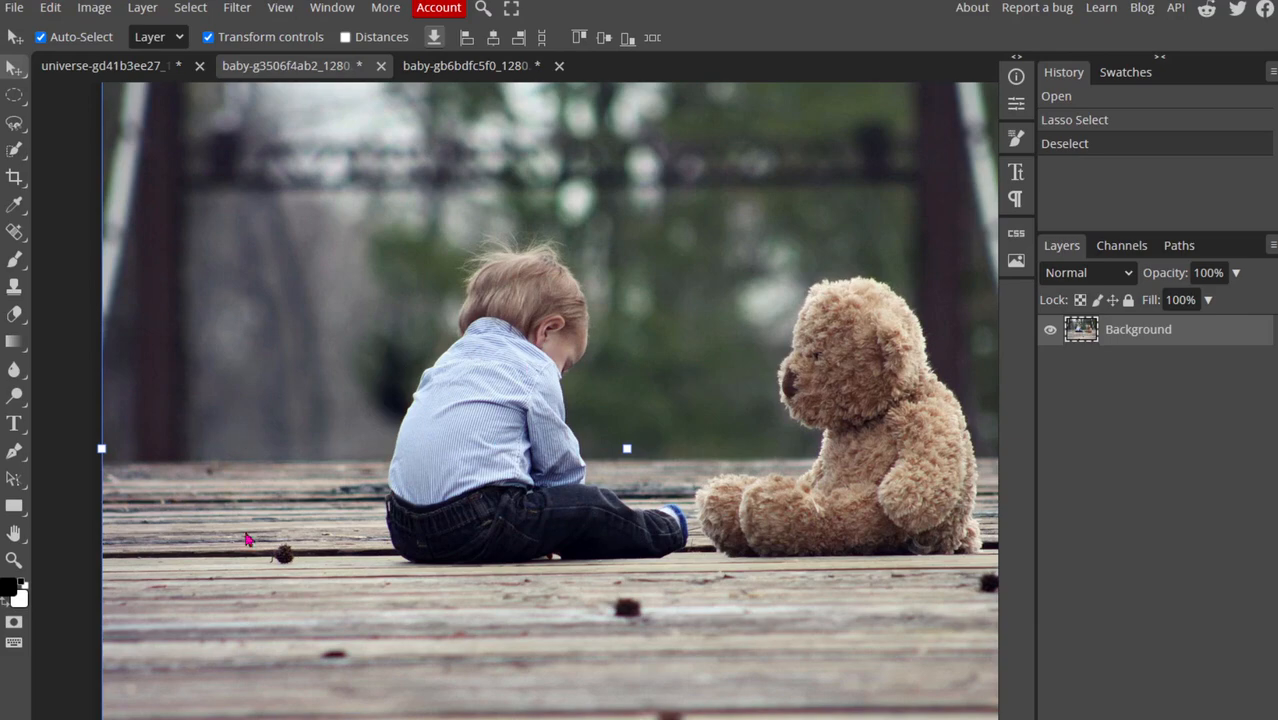
left_click(14, 561)
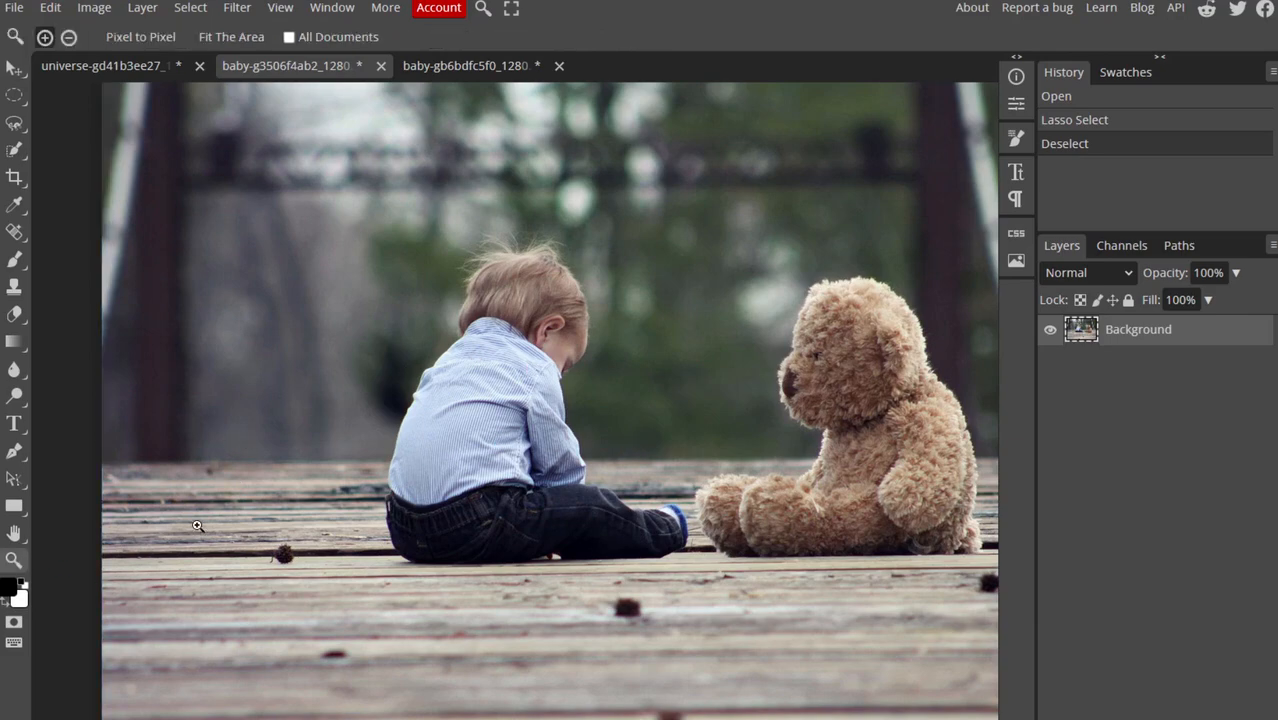
left_click(470, 396)
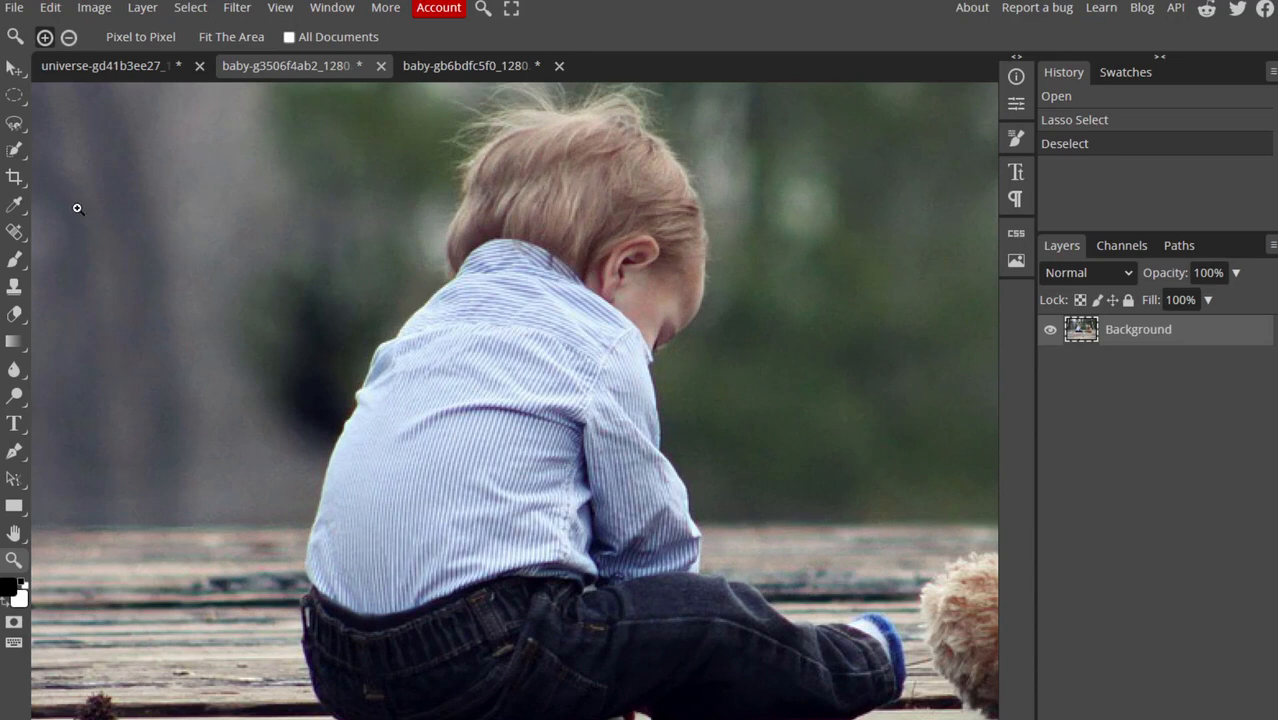
right_click(510, 348)
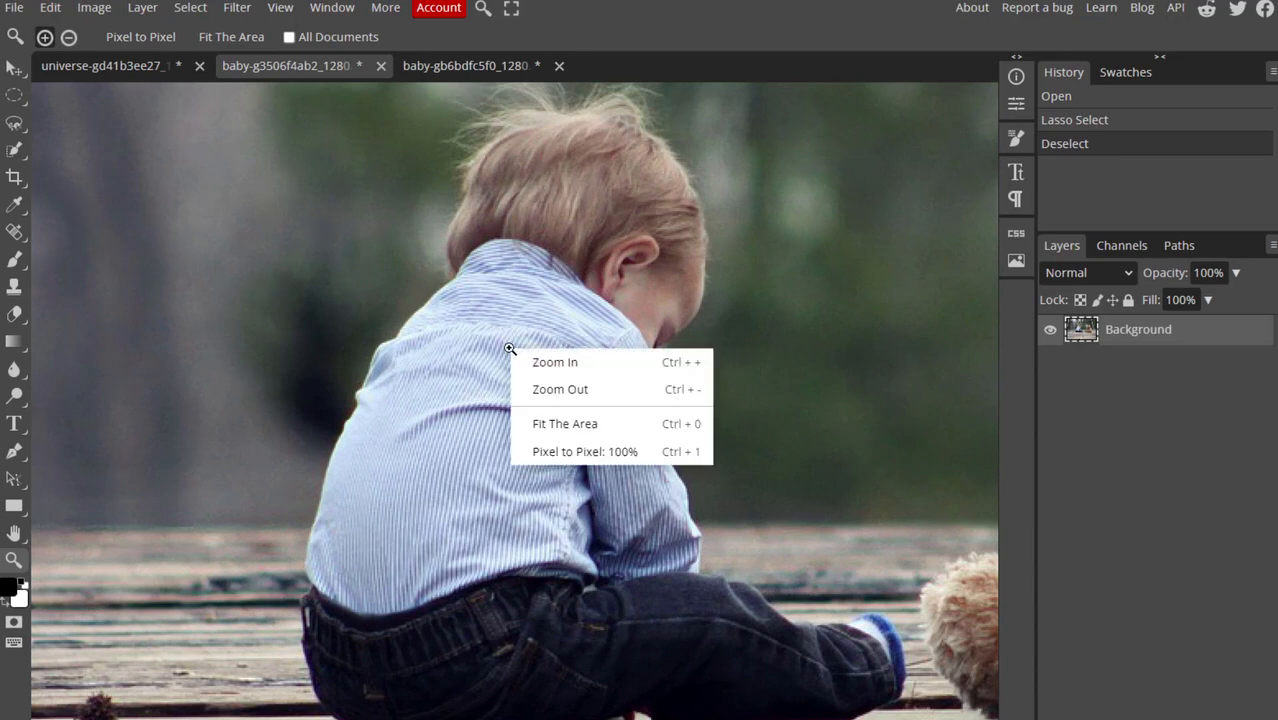
left_click(547, 390)
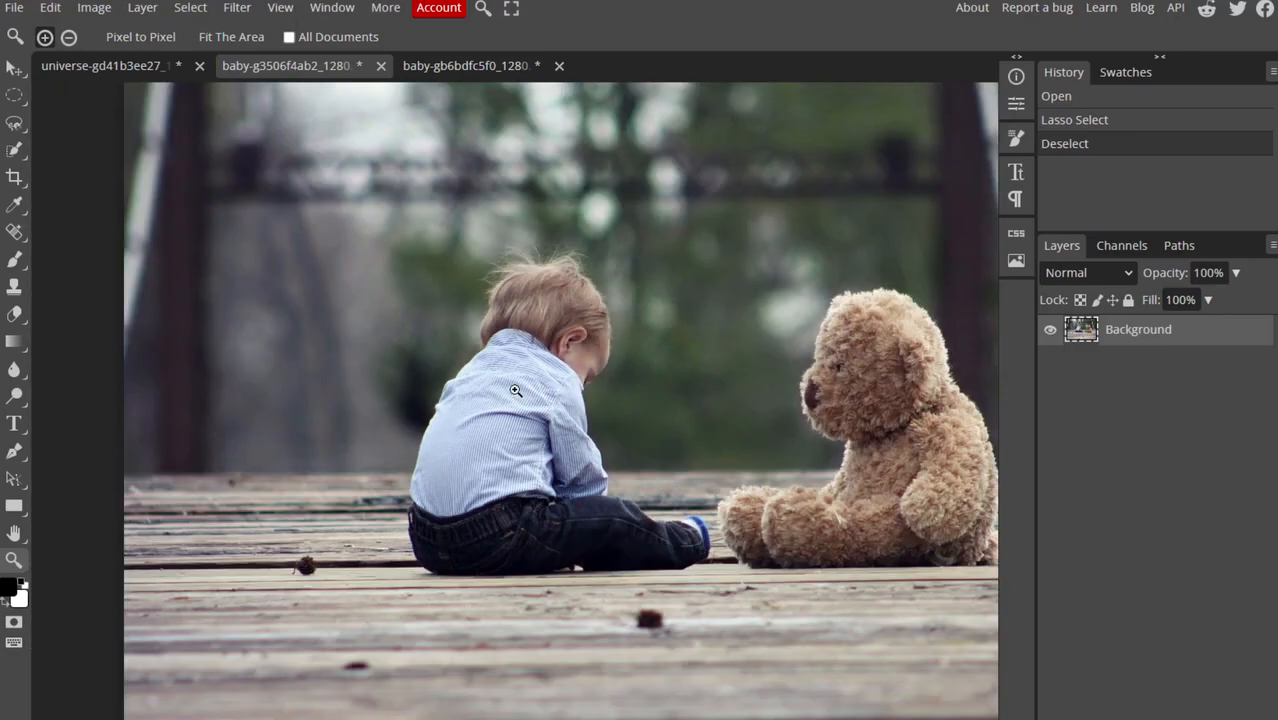
left_click(515, 390)
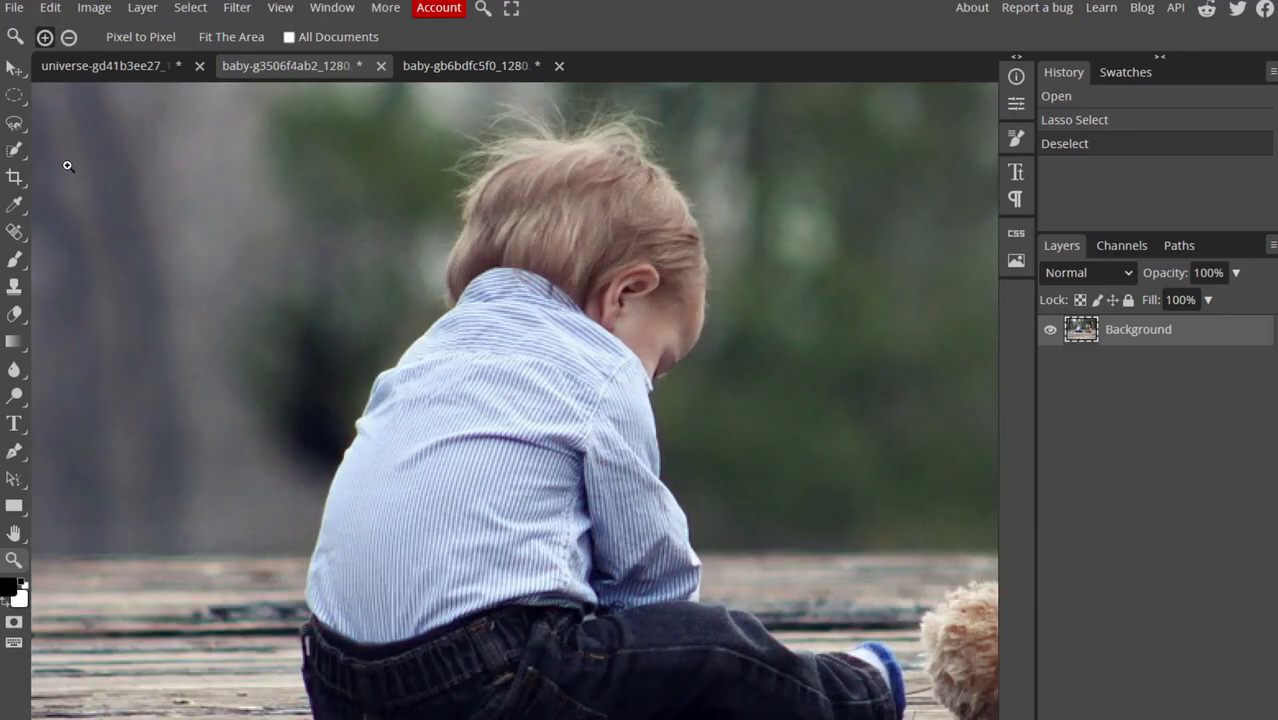
left_click(14, 124)
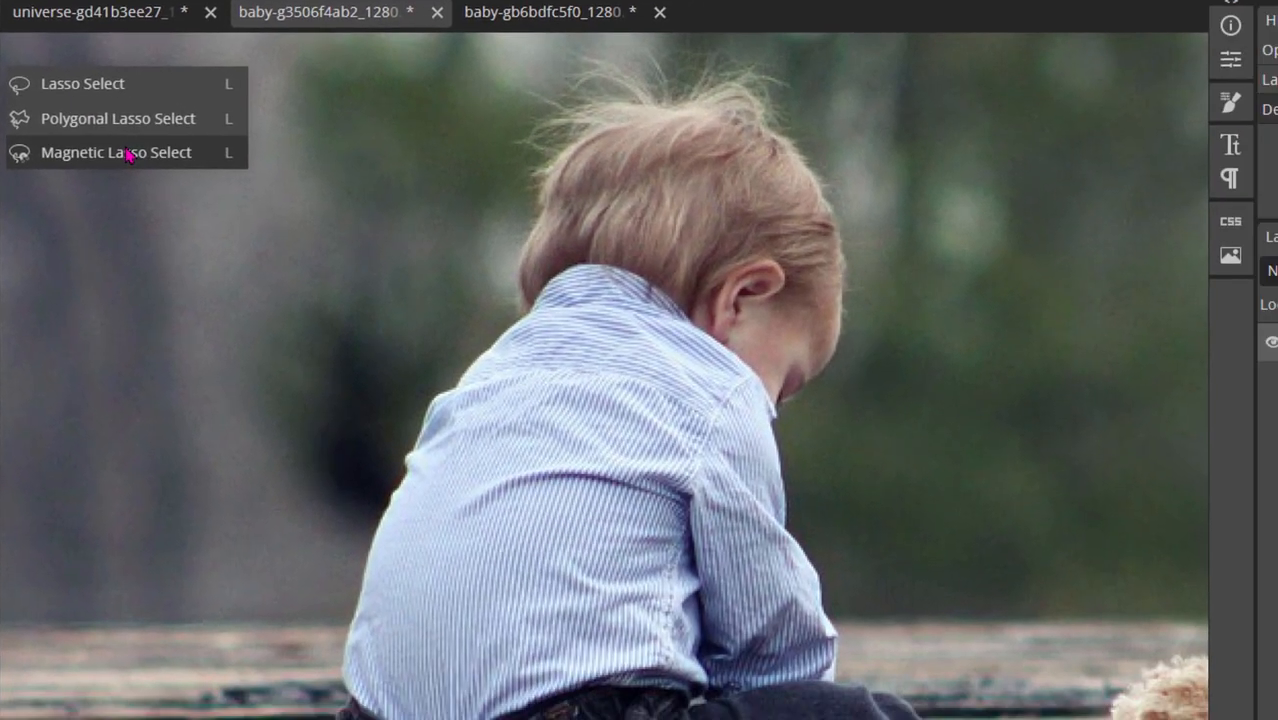
left_click(143, 177)
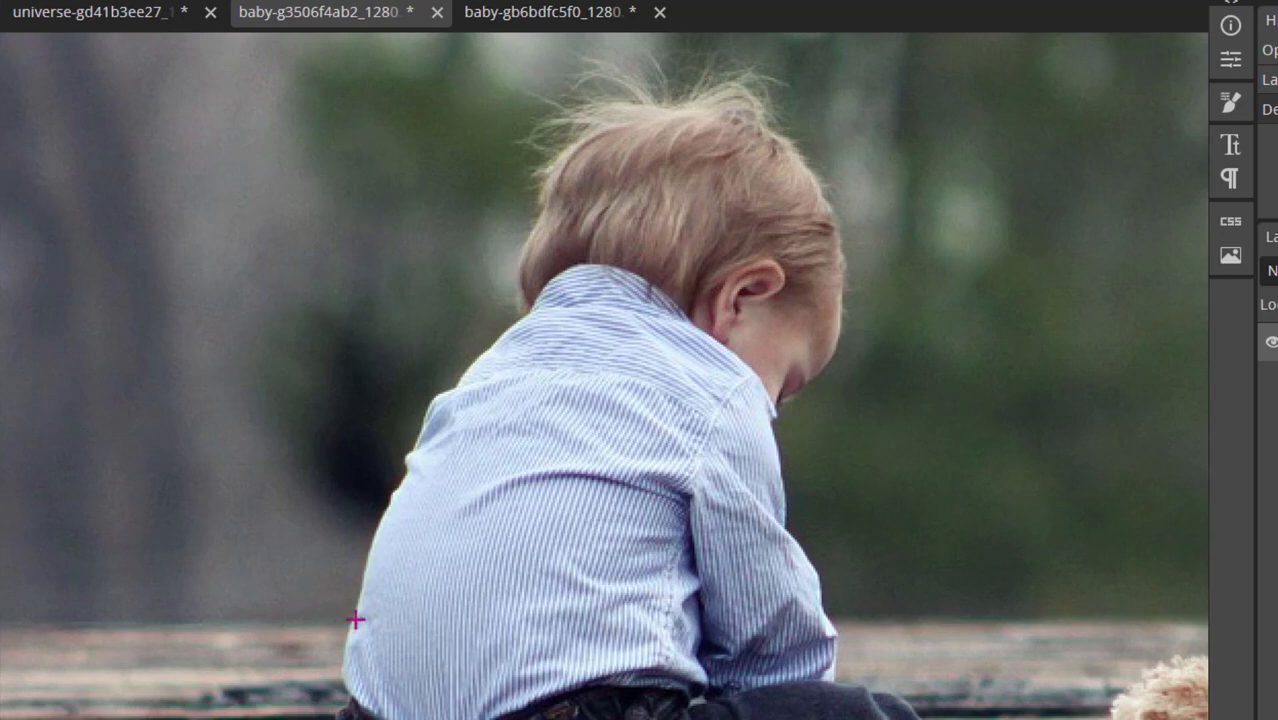
left_click(352, 619)
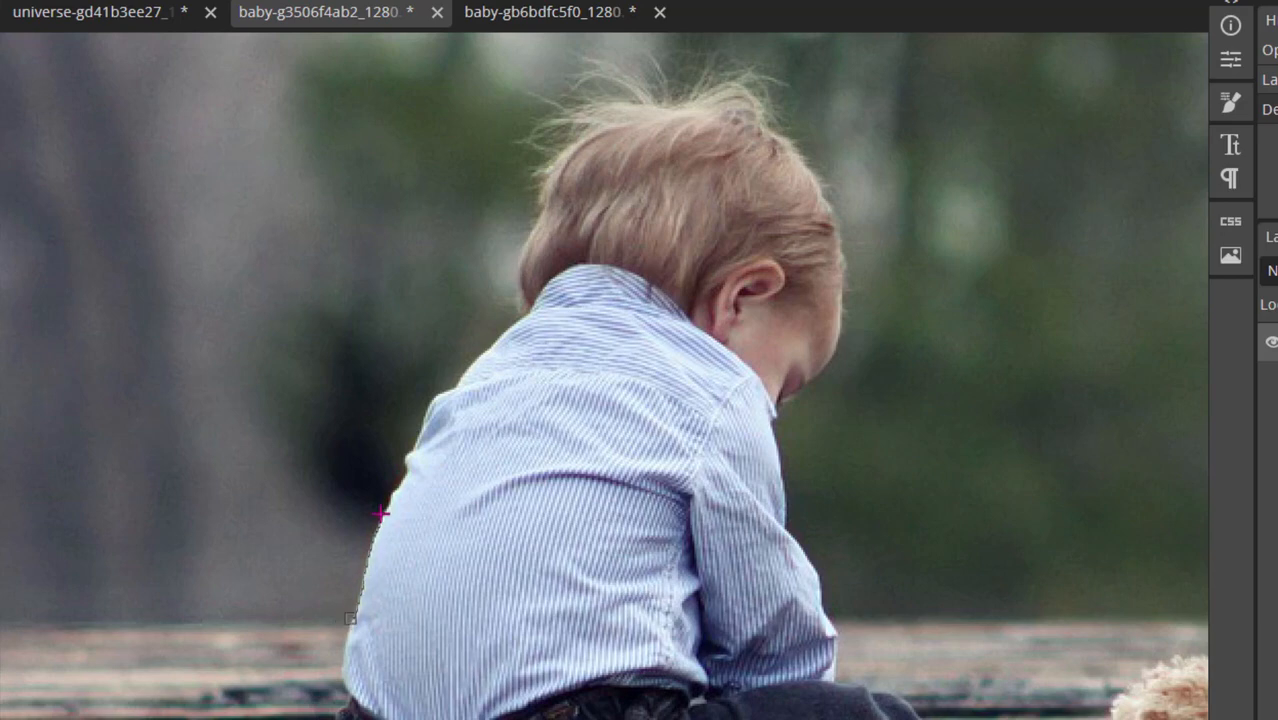
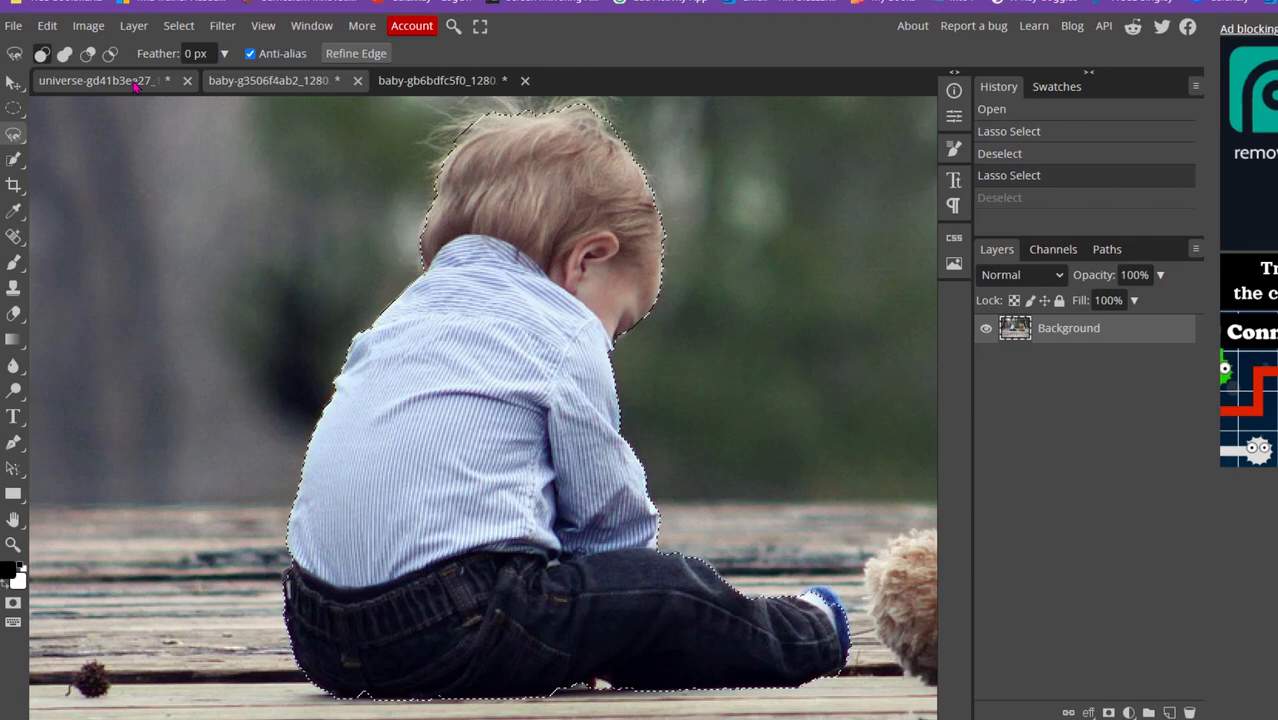
Return to the universe document and check its layers by hiding and reshowing the Background and Layer 1 in turn.
left_click(135, 84)
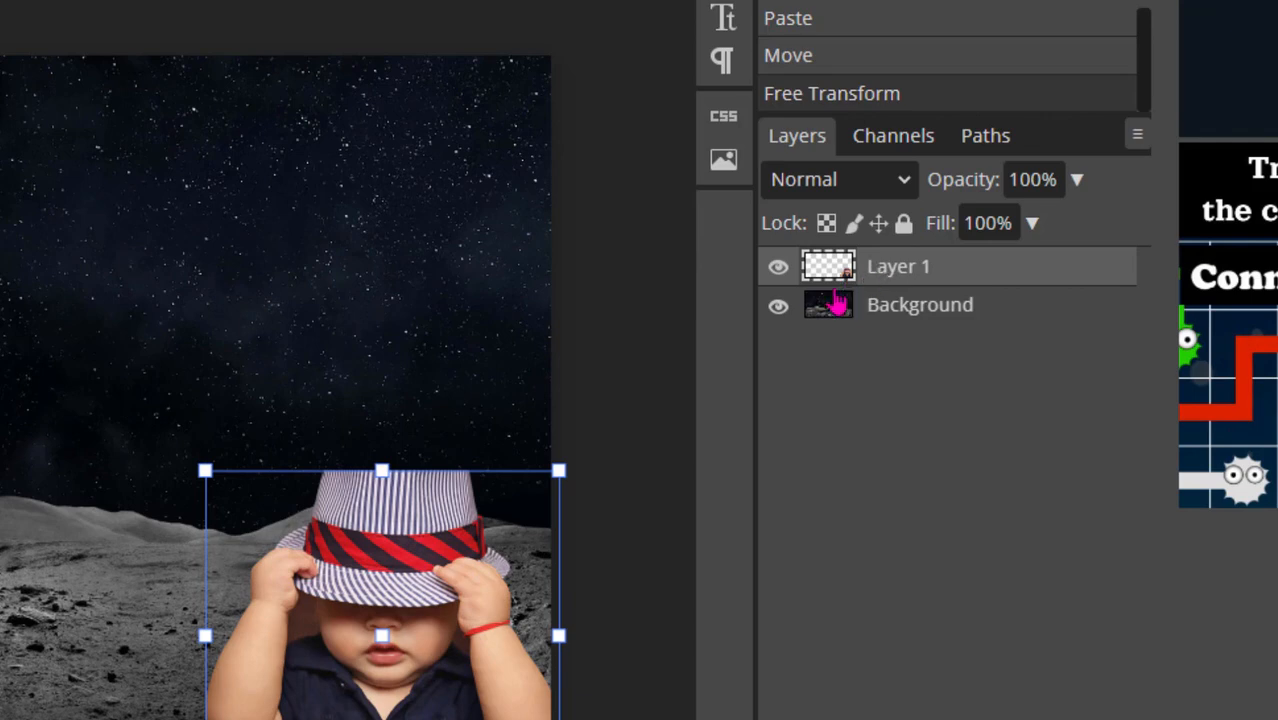
left_click(778, 308)
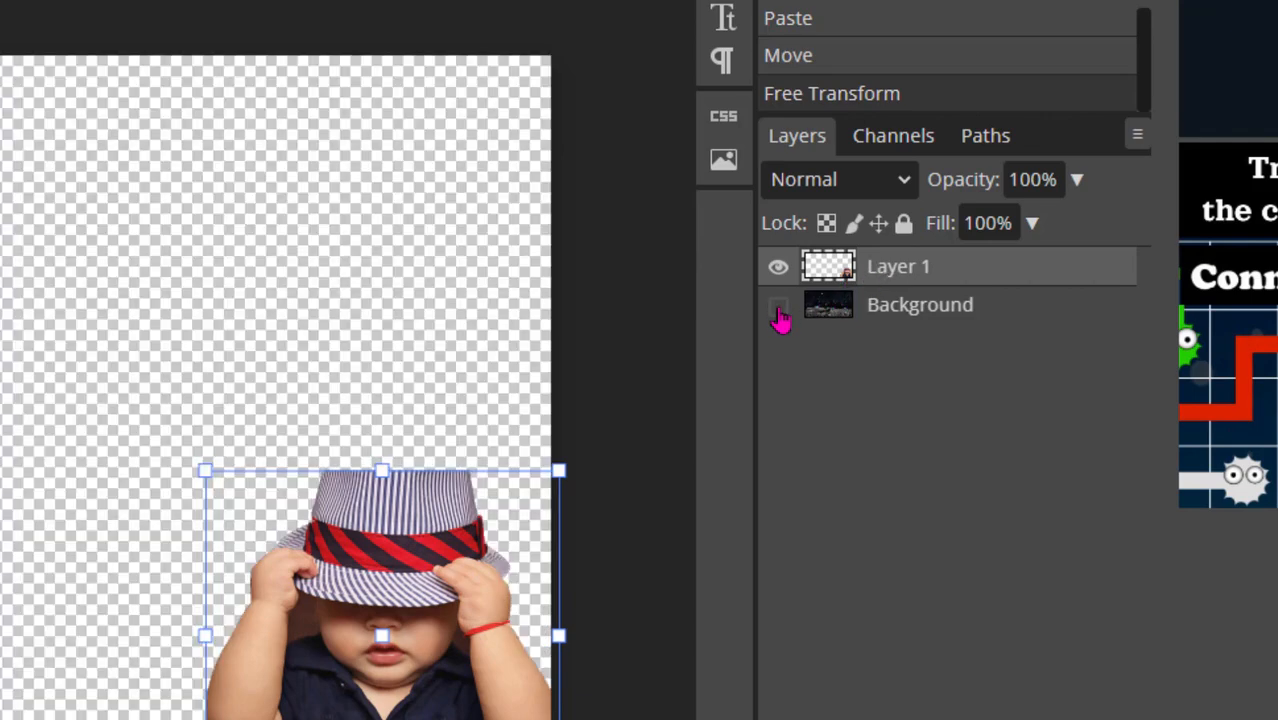
left_click(779, 310)
left_click(778, 268)
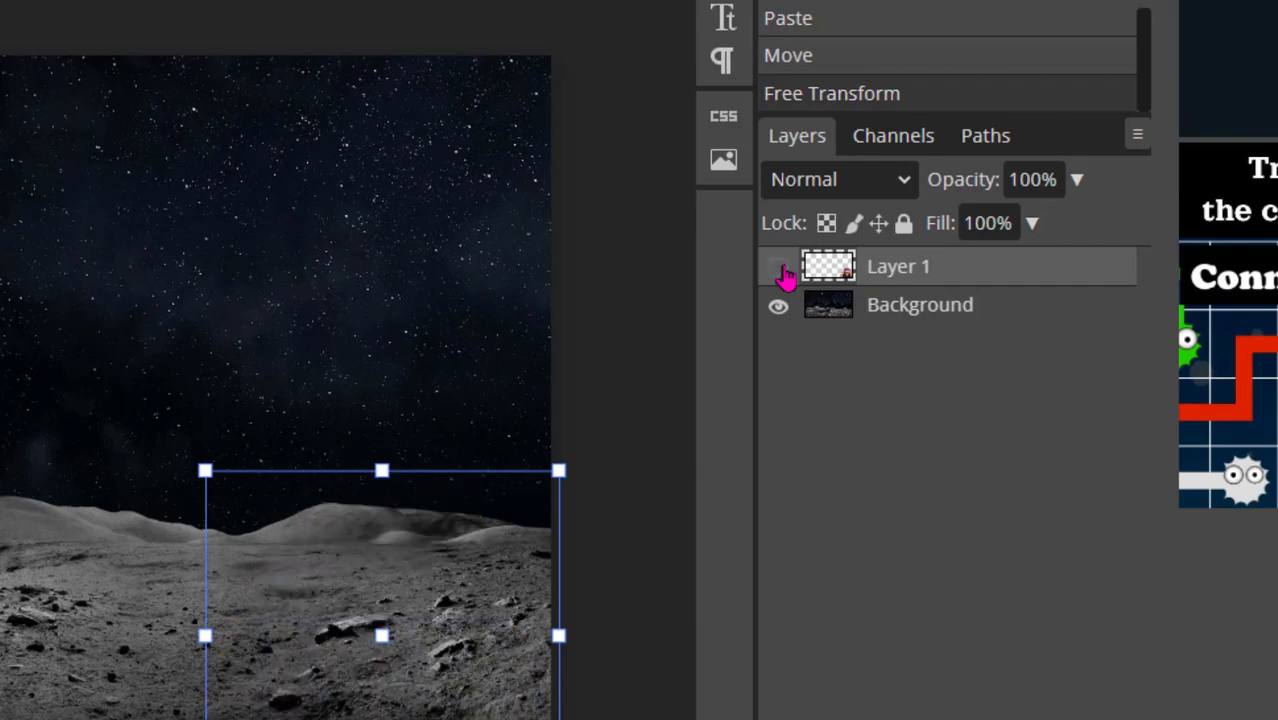
left_click(778, 268)
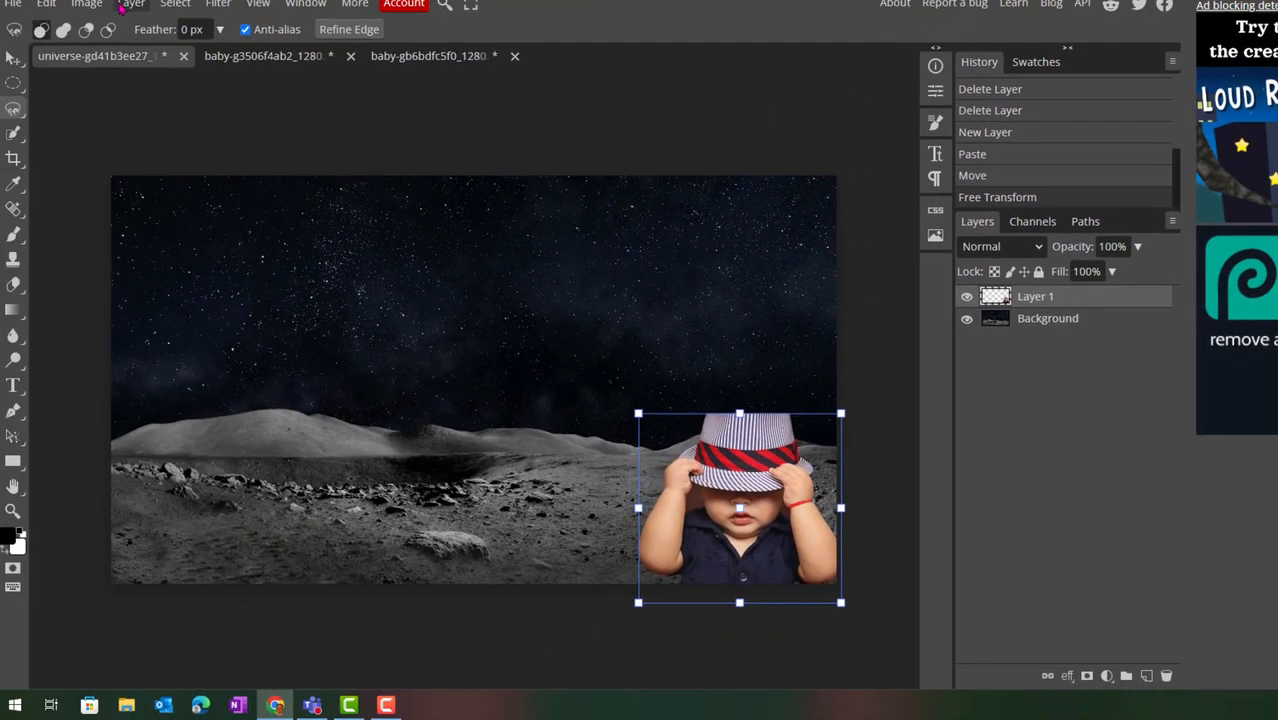
Paste the copied seated child onto a new layer above Layer 1 and move it to the moon scene's lower-left corner.
left_click(128, 5)
mouse_move(146, 27)
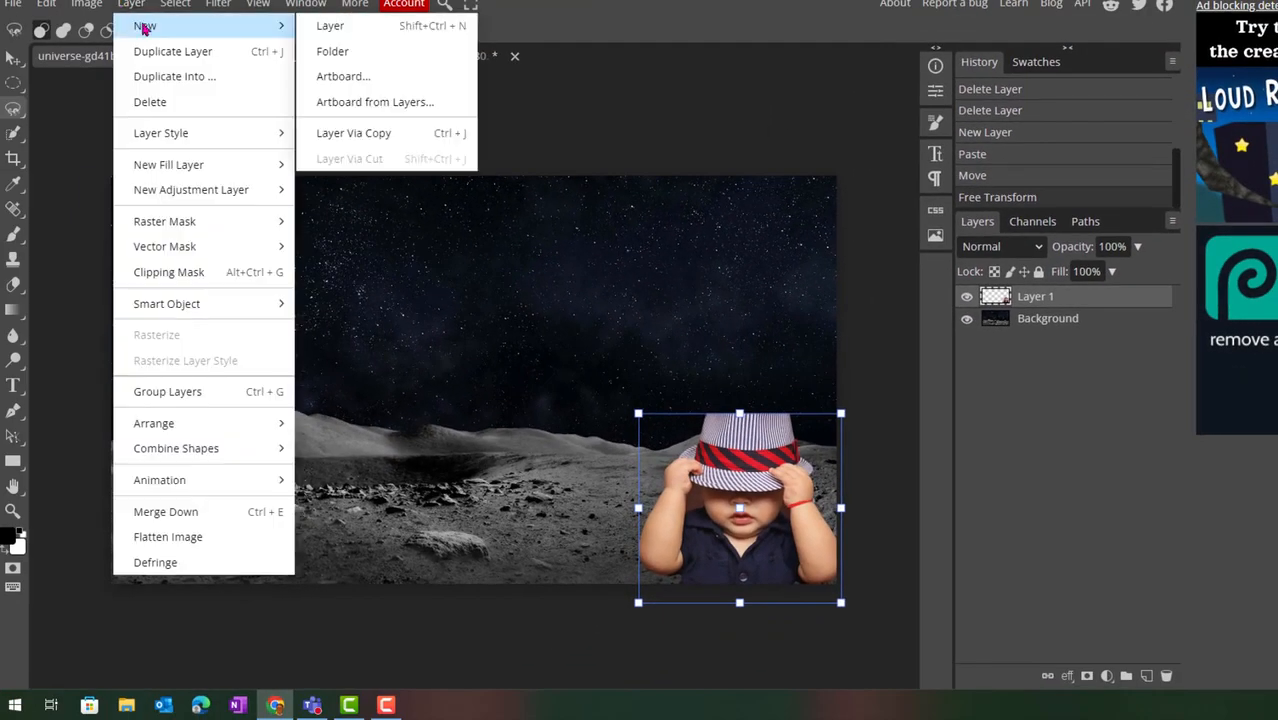
left_click(346, 35)
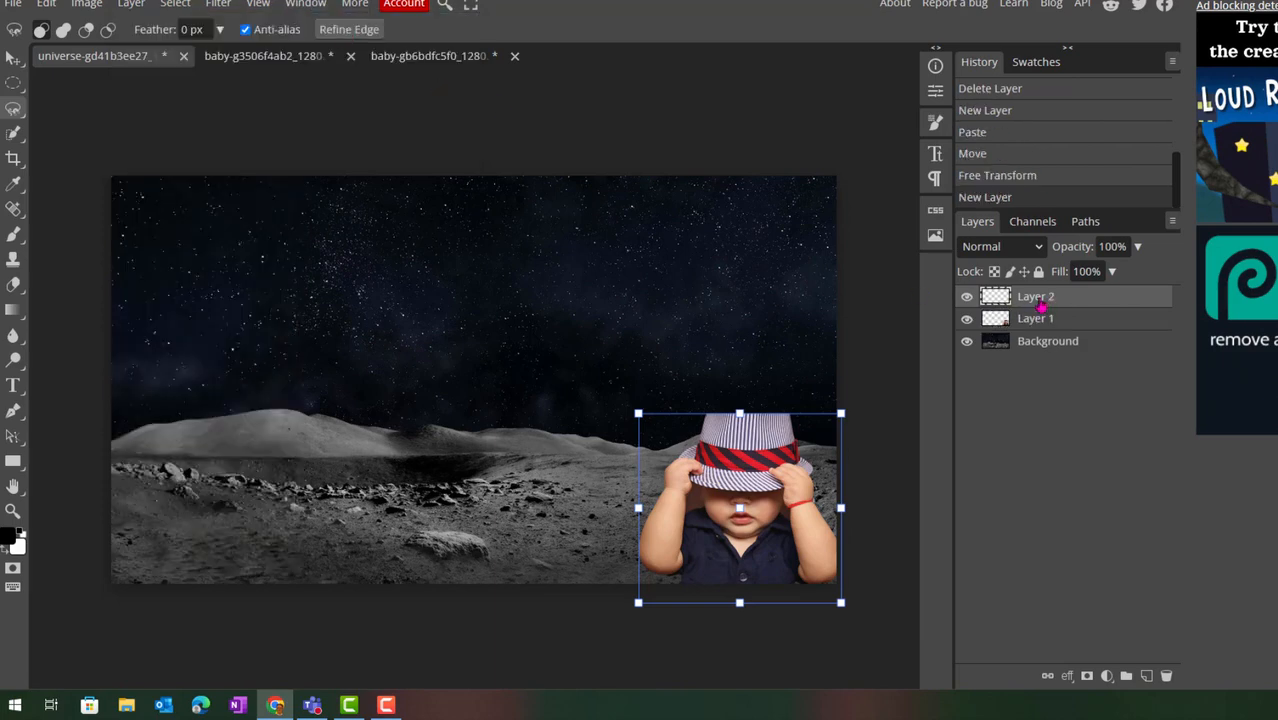
left_click(46, 5)
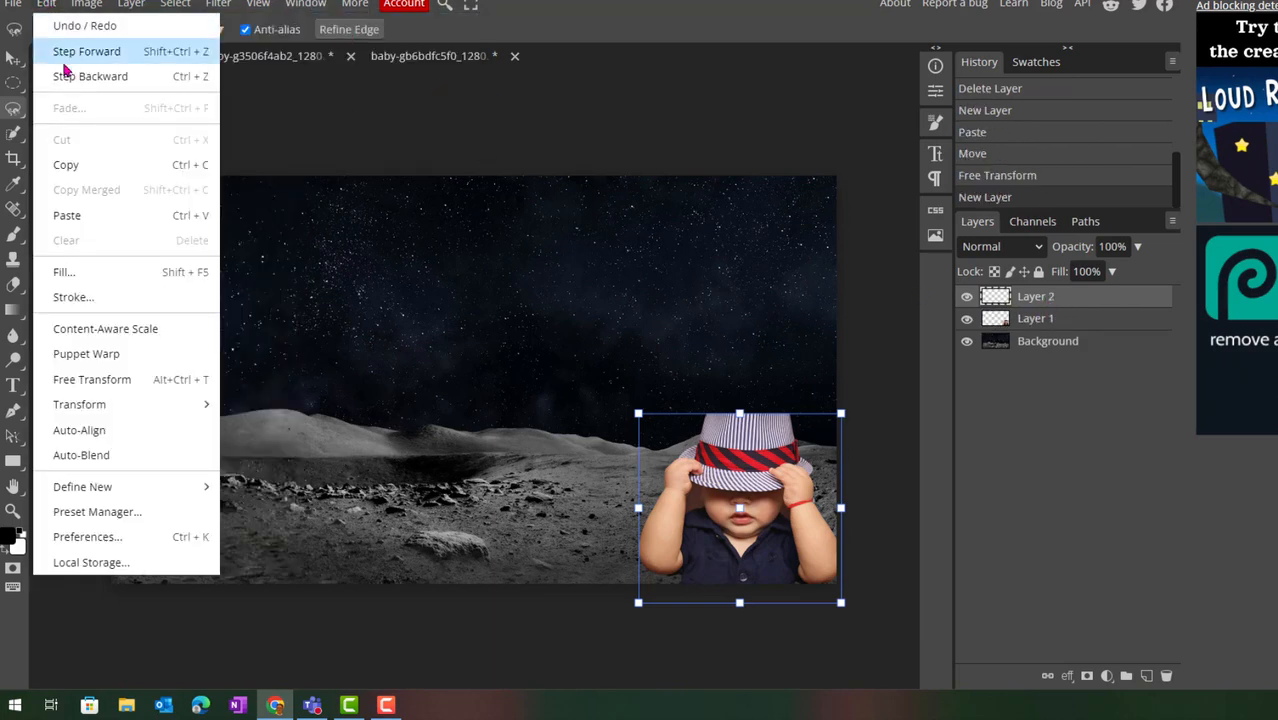
left_click(91, 214)
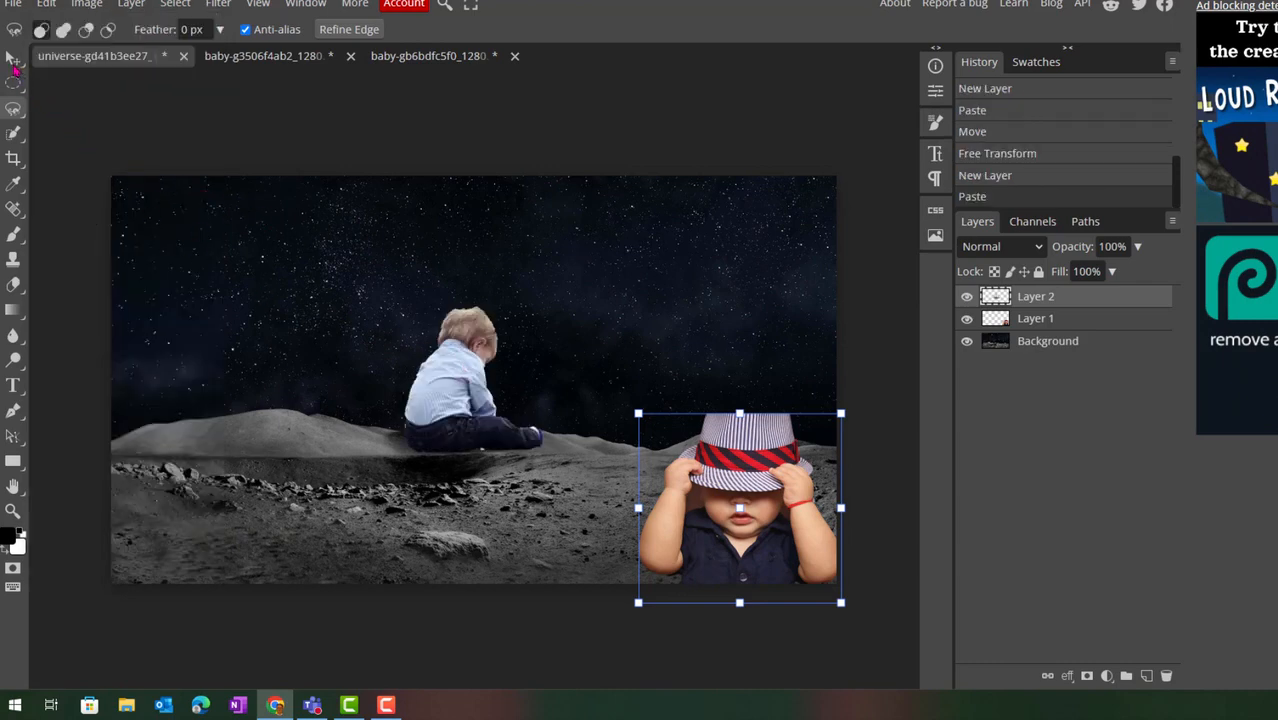
left_click(12, 62)
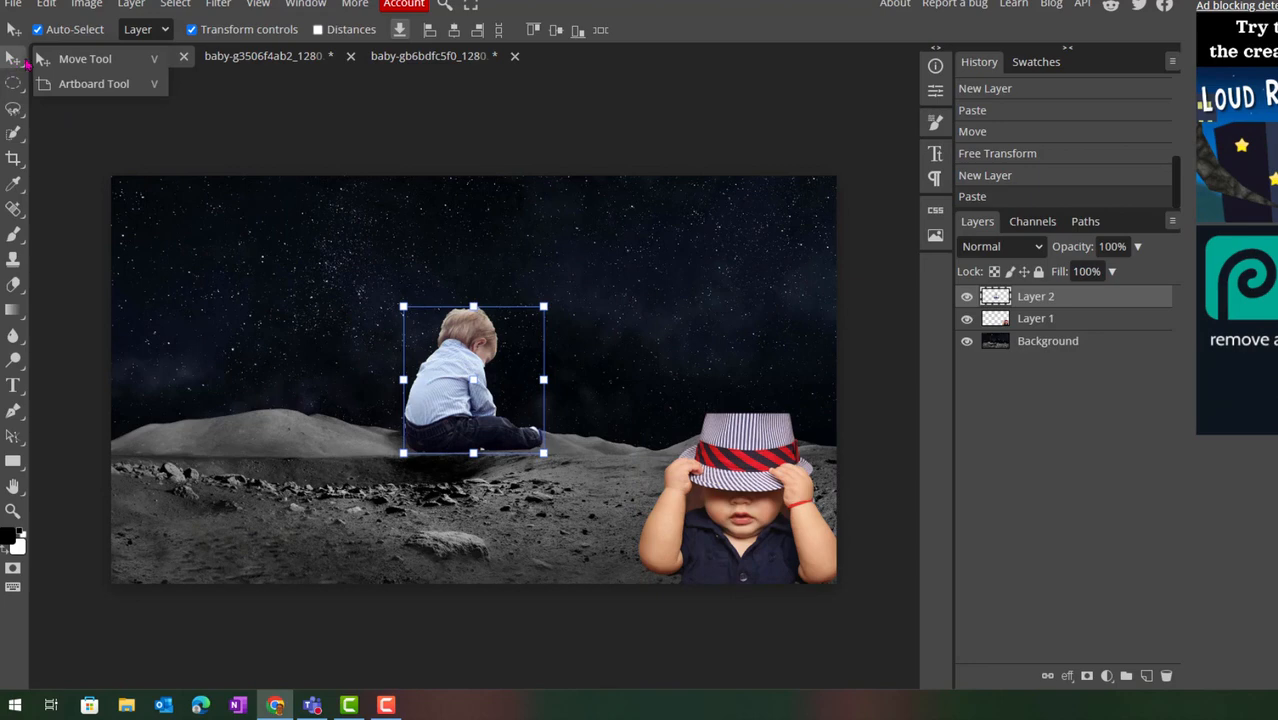
left_click_drag(476, 349, 196, 487)
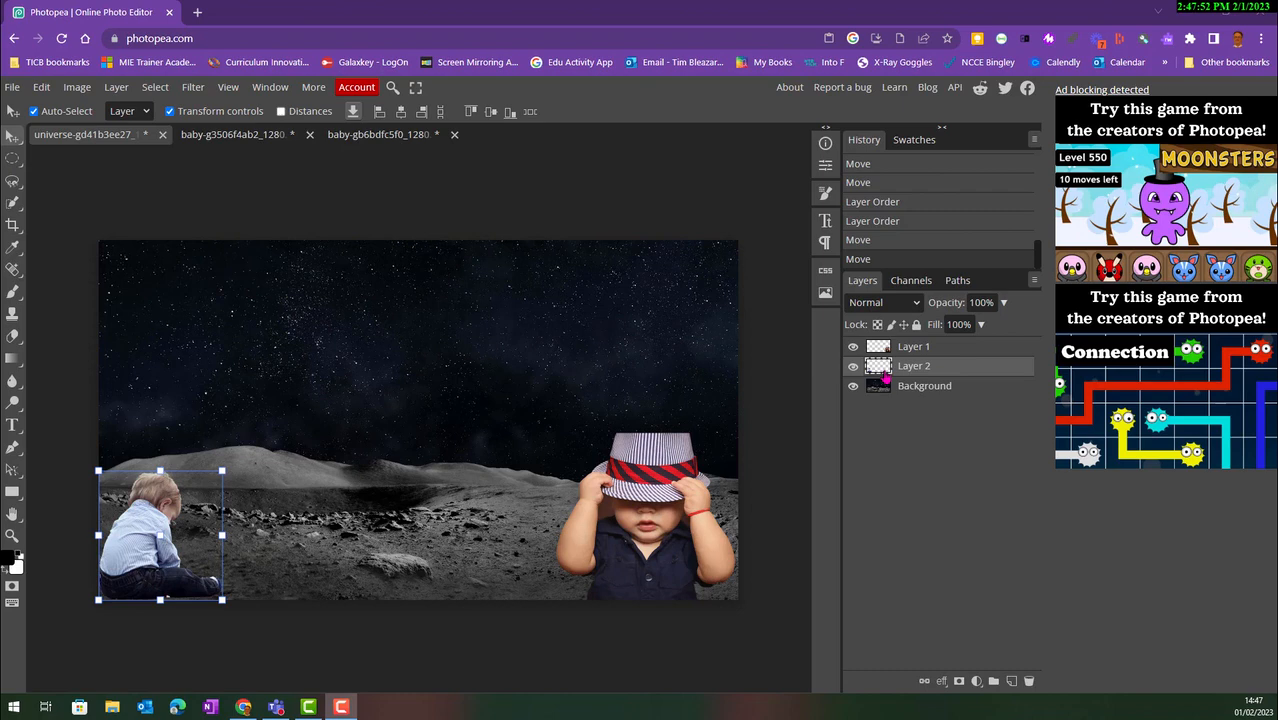
Hide and reshow Layer 2 to check its content, and open the Oil Paint filter for the seated child.
left_click(853, 366)
left_click(853, 366)
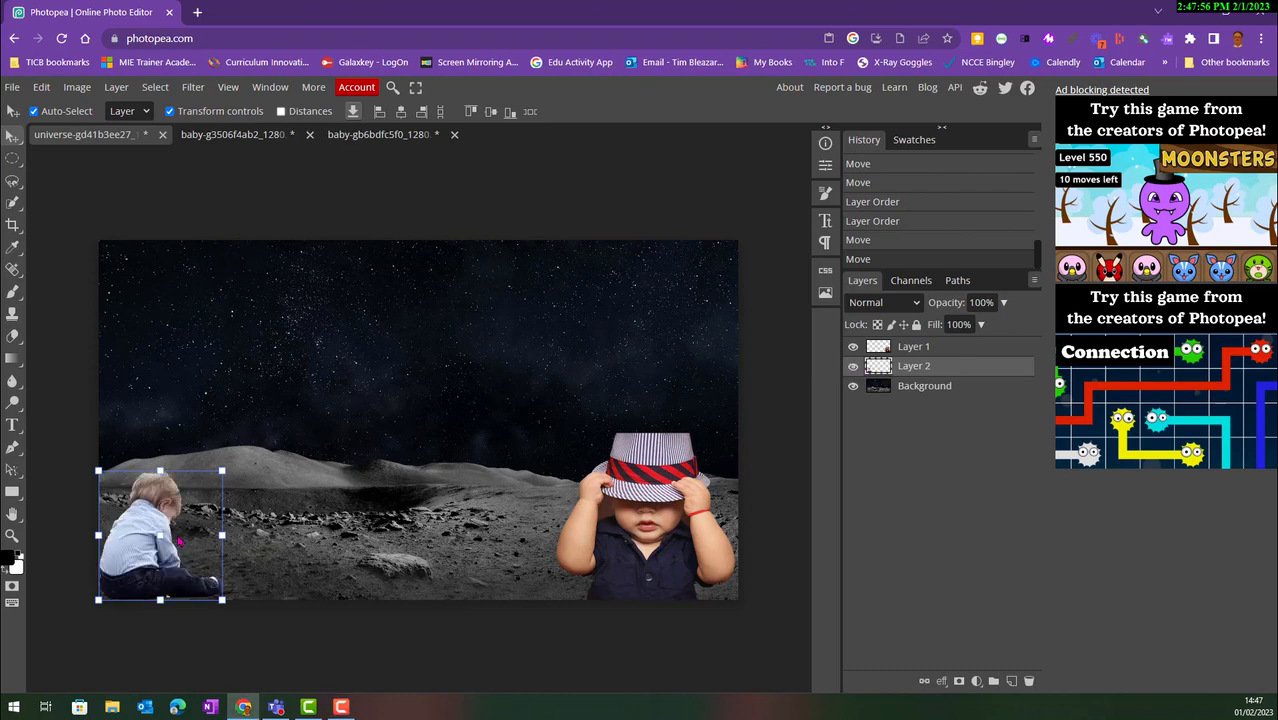
left_click(193, 88)
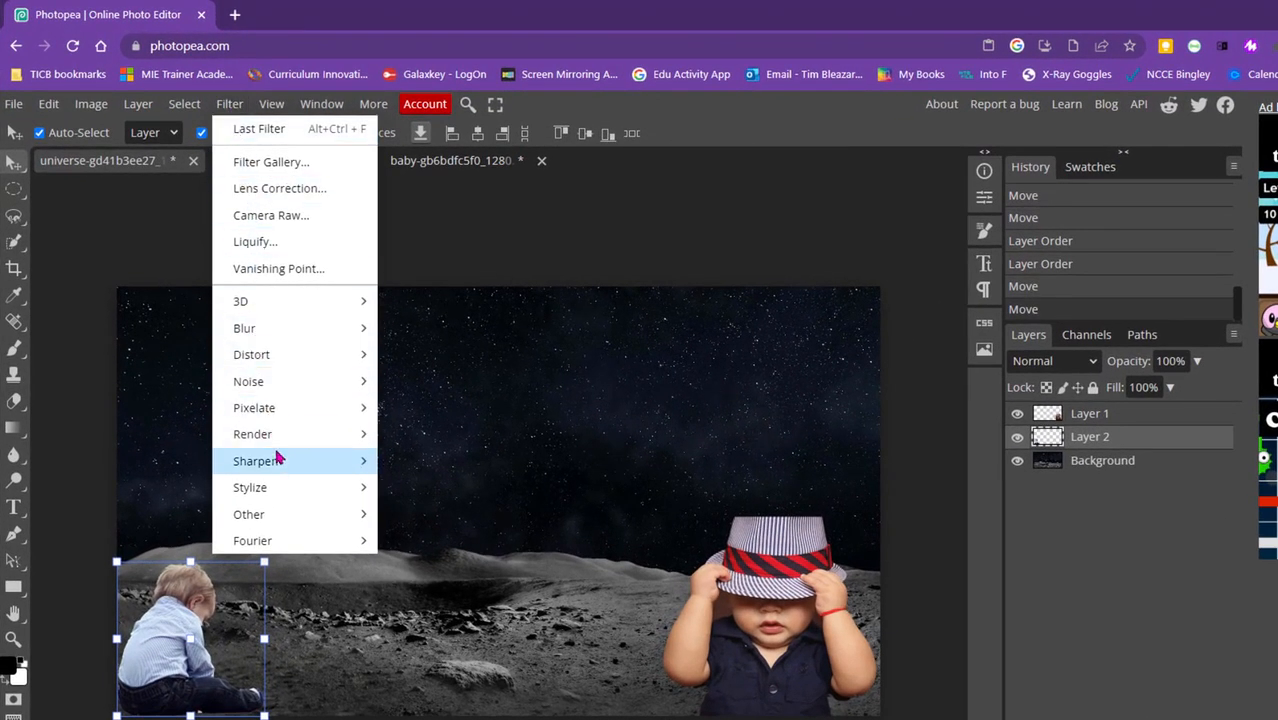
mouse_move(280, 468)
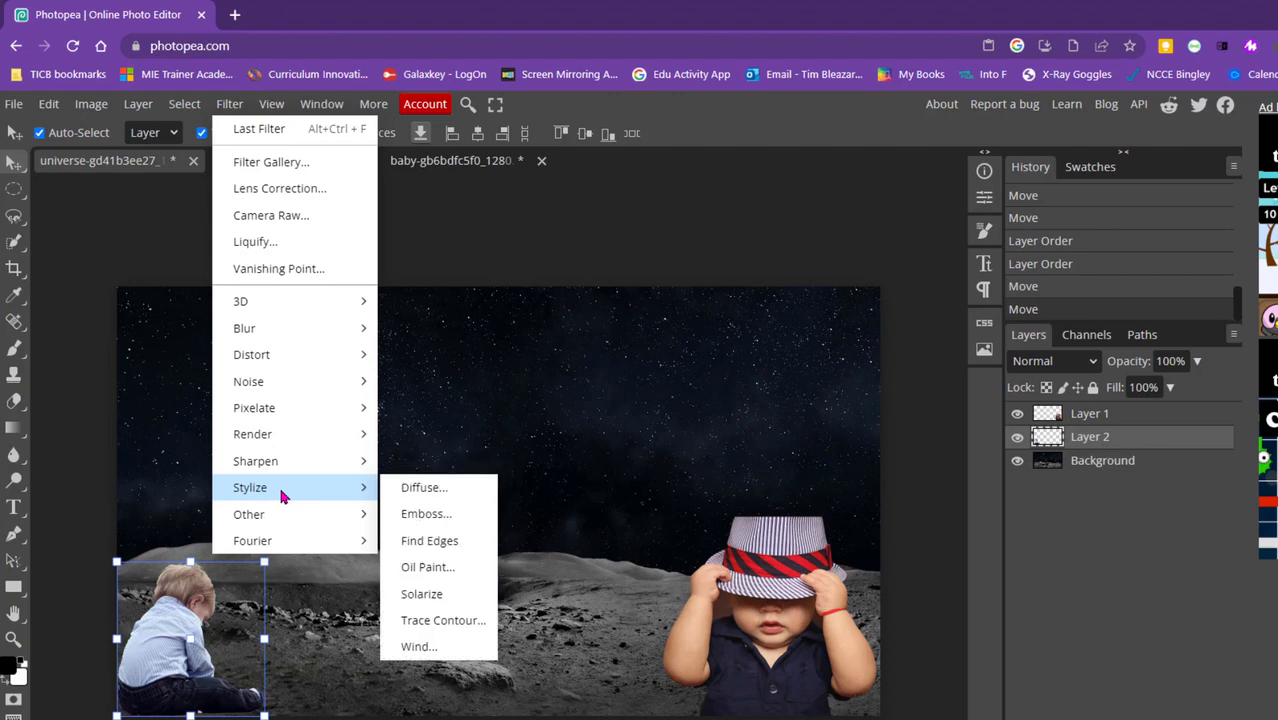
left_click(425, 567)
left_click_drag(322, 243, 506, 192)
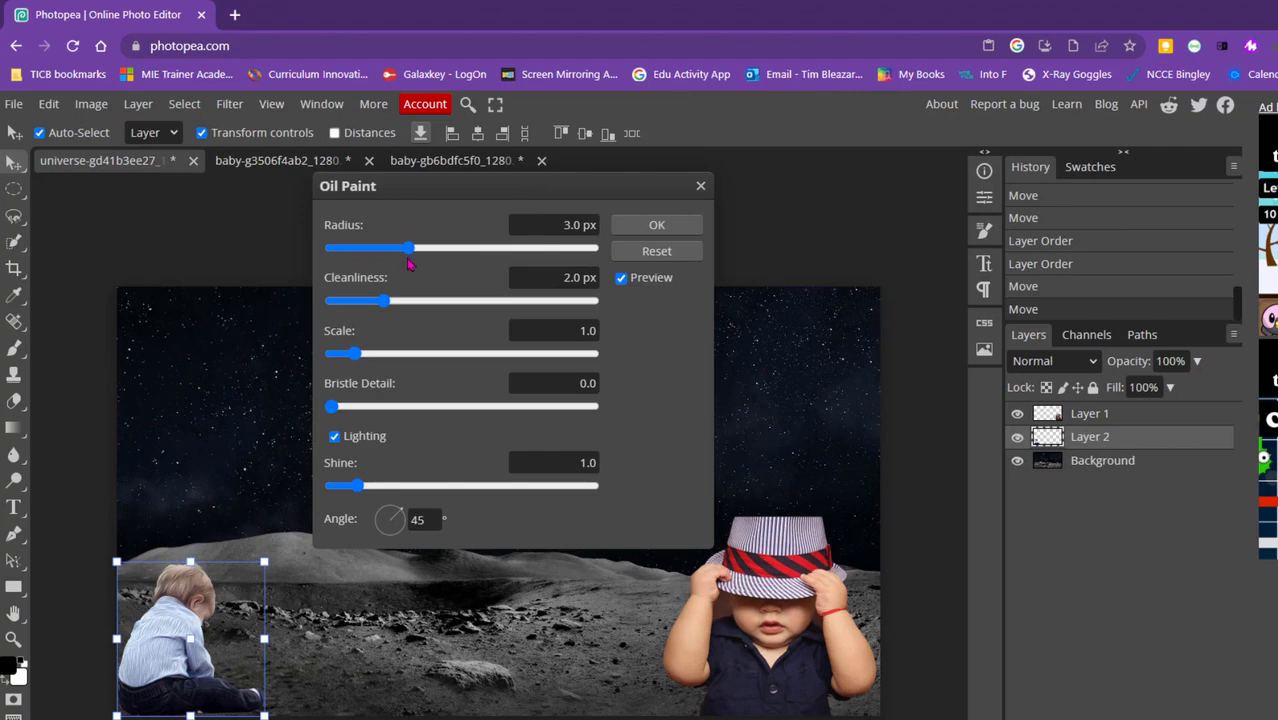
Try a stronger oil-paint effect on the seated child with an 8.5 px radius and 5.8 shine, and reset the filter settings.
left_click_drag(410, 248, 554, 249)
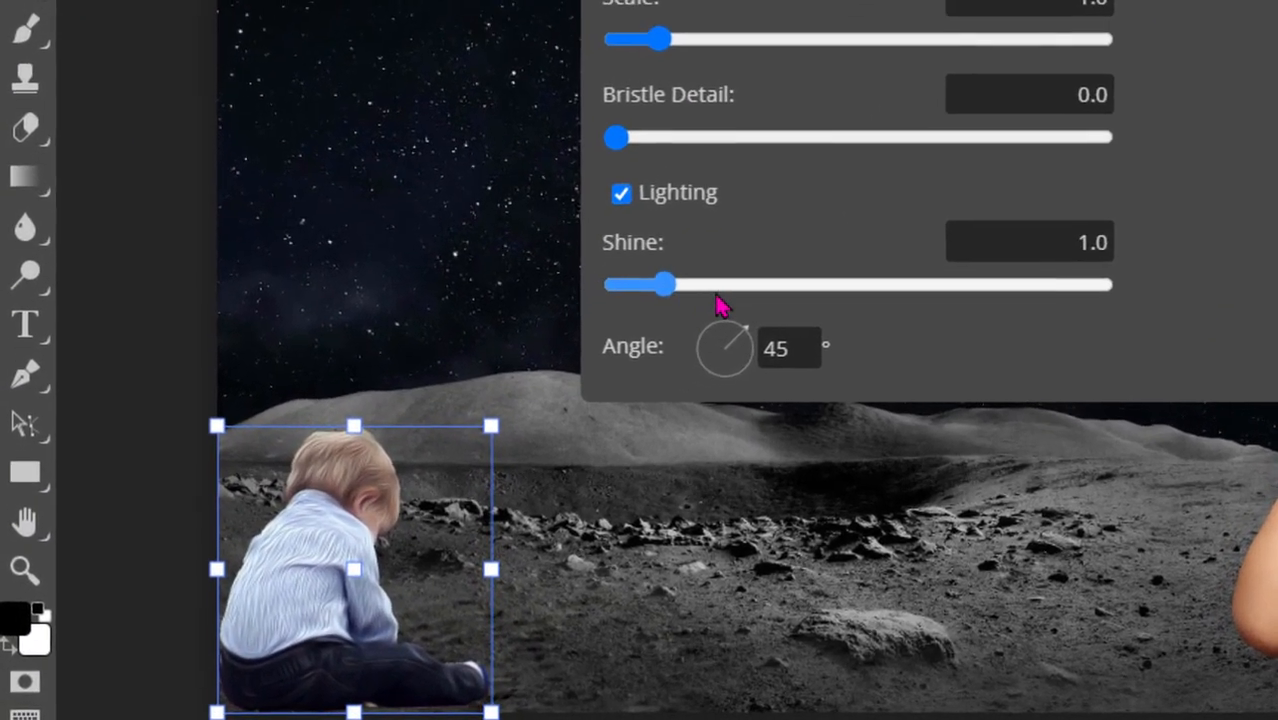
left_click_drag(508, 410, 641, 409)
left_click_drag(903, 281, 903, 281)
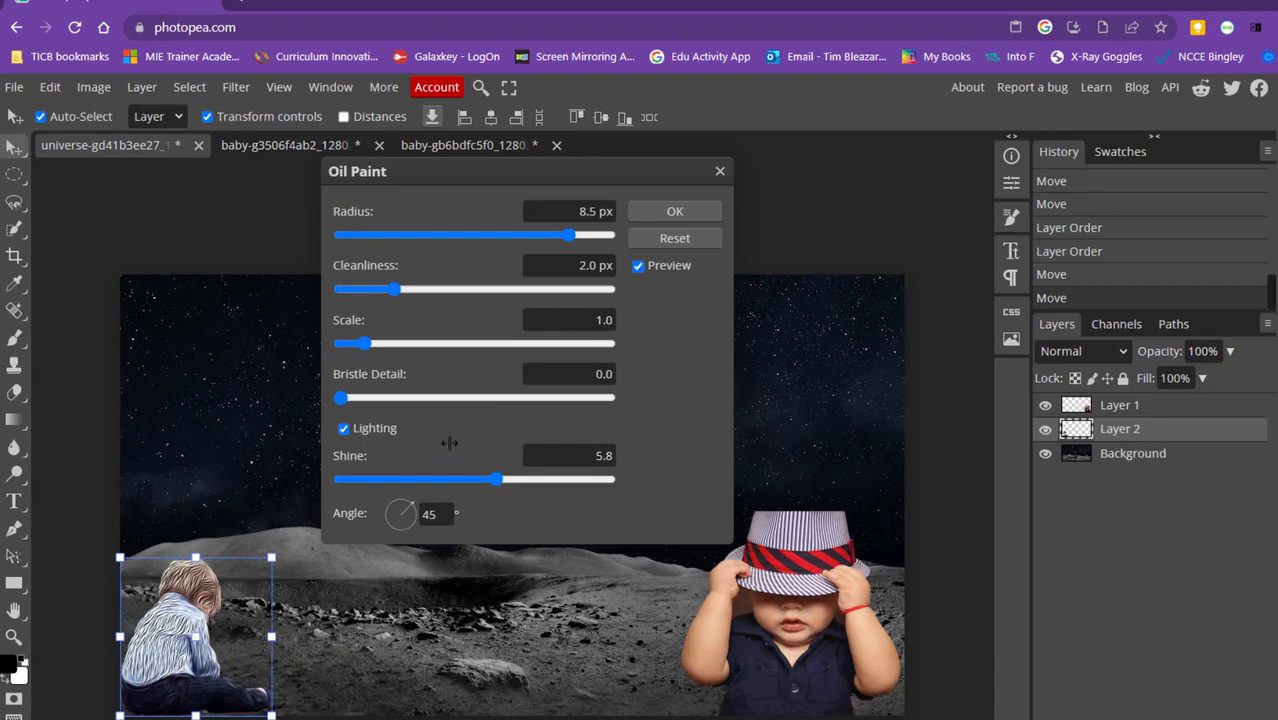
left_click(651, 244)
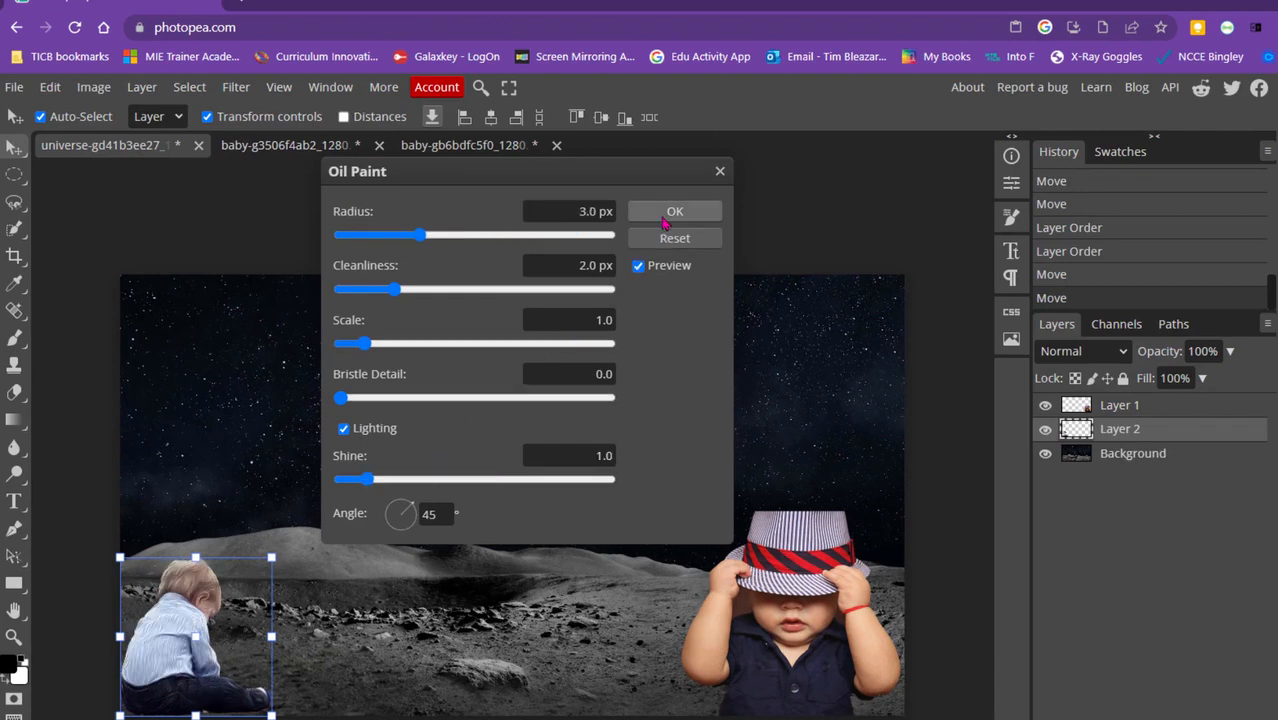
Apply Oil Paint to the seated child with radius 3.0 px, cleanliness 2.0 px, scale 1.0 and shine 1.0, and deselect the layer.
left_click(667, 216)
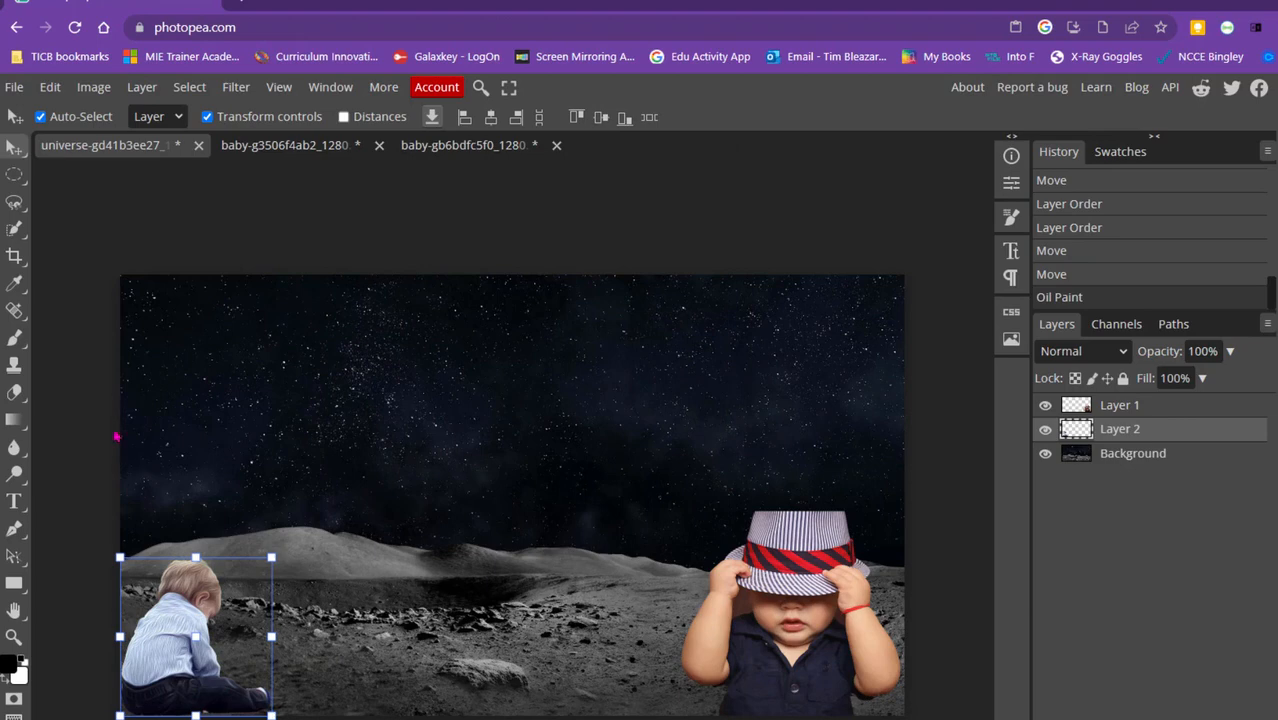
left_click(85, 410)
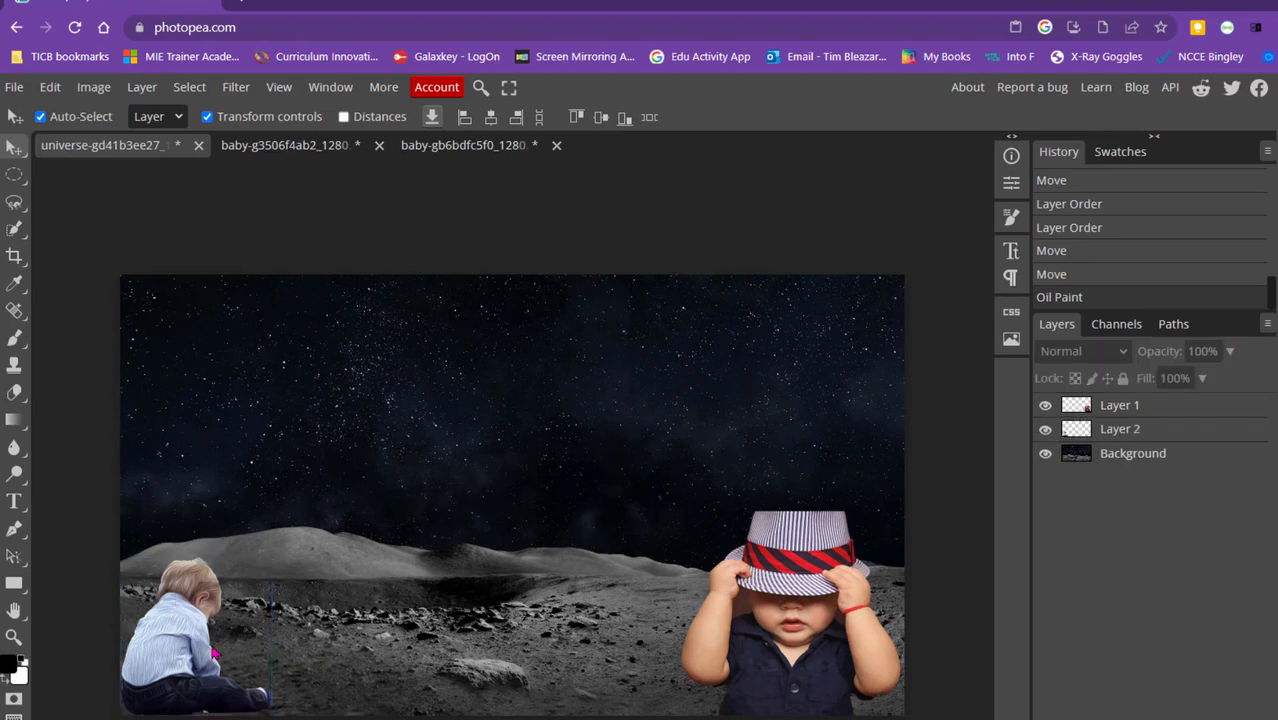
Export the moon composite as a 1920 by 1080 px JPG at 44% quality, and dismiss the ad-blocker notice.
left_click(14, 90)
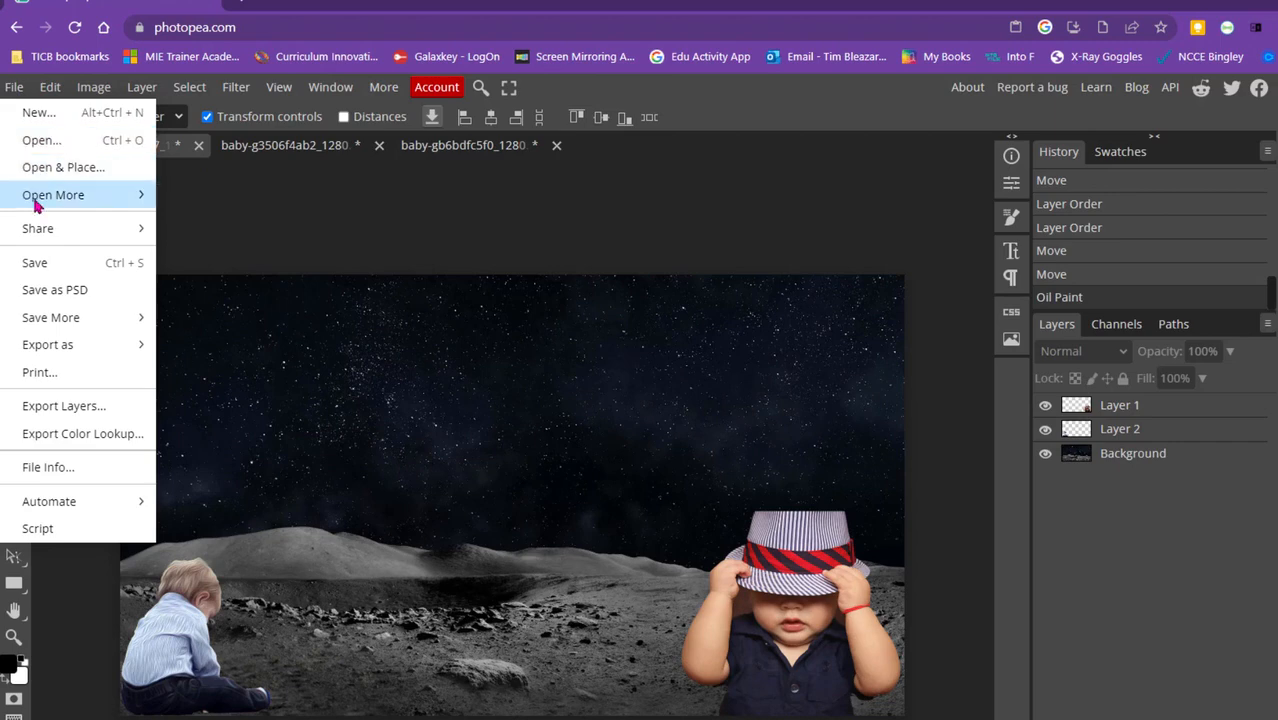
mouse_move(76, 345)
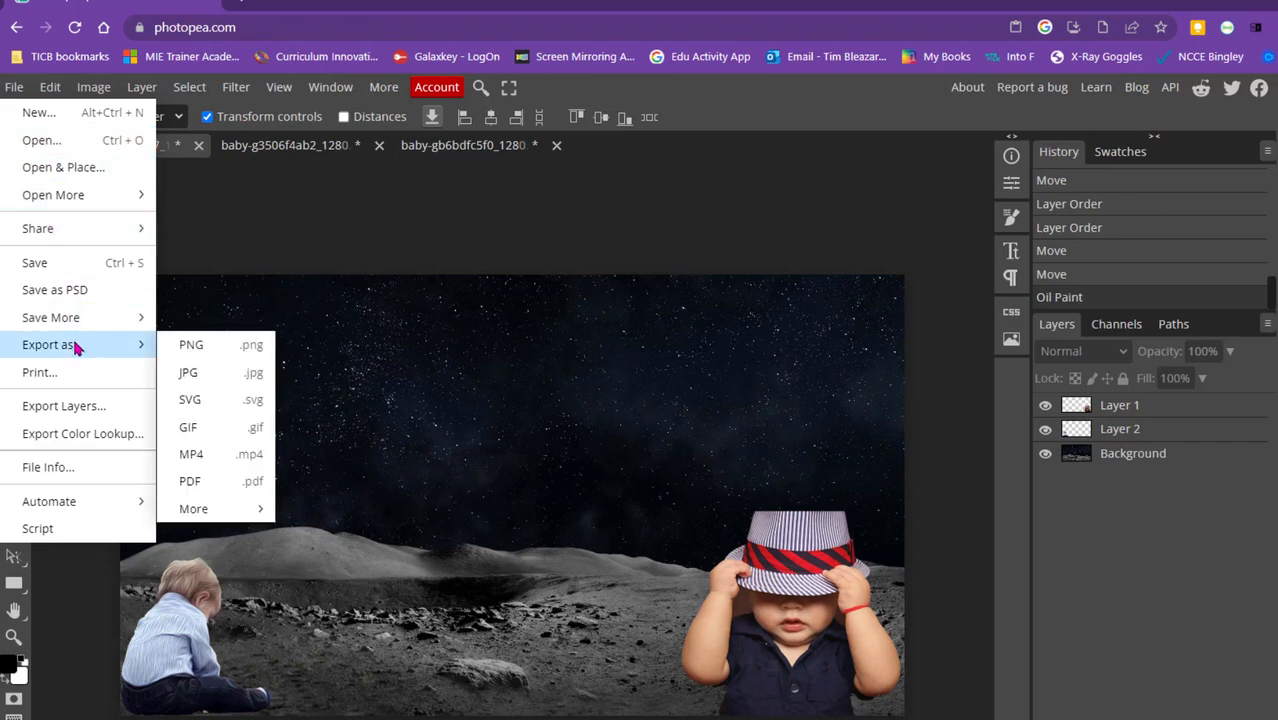
left_click(204, 376)
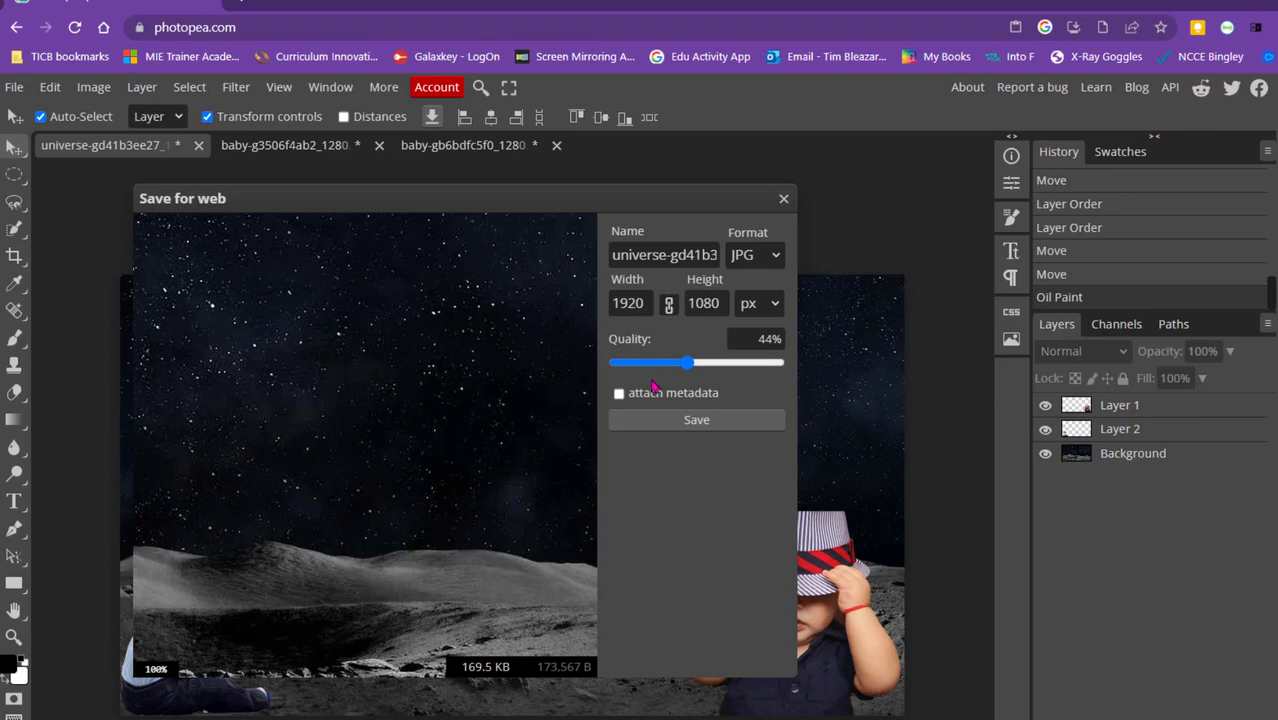
left_click_drag(303, 409, 277, 476)
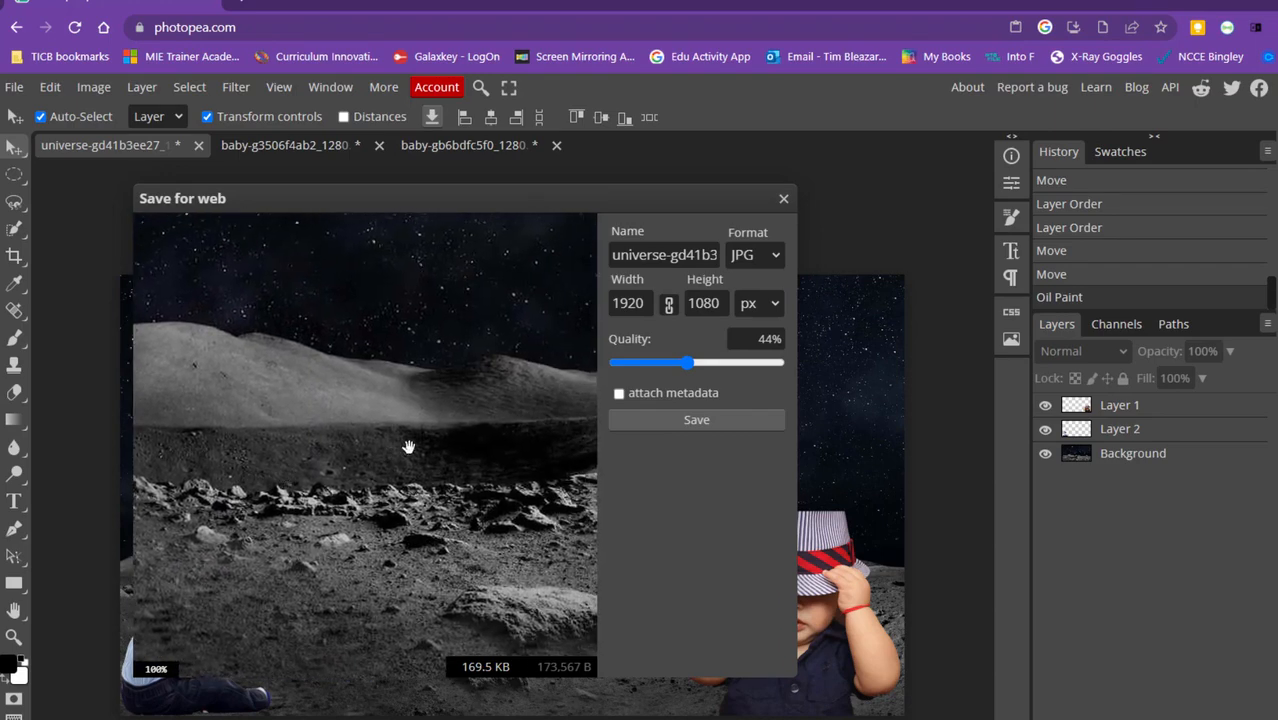
left_click_drag(402, 446, 317, 446)
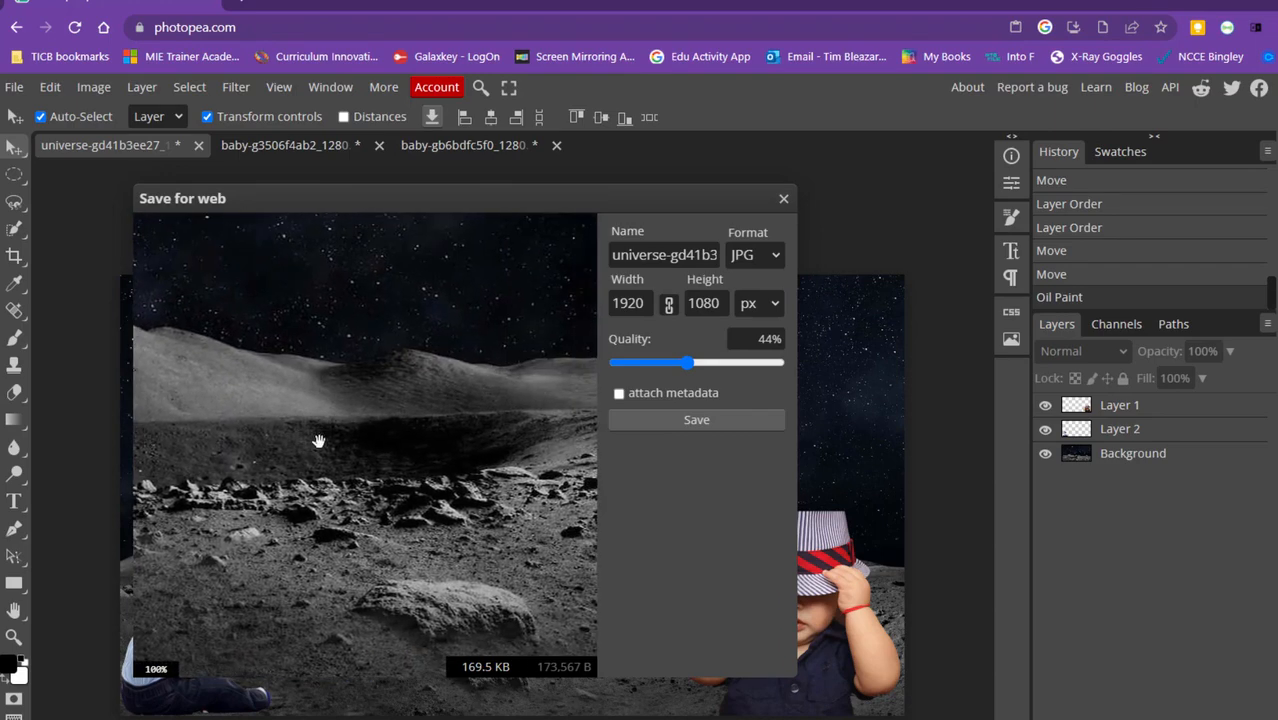
left_click(670, 421)
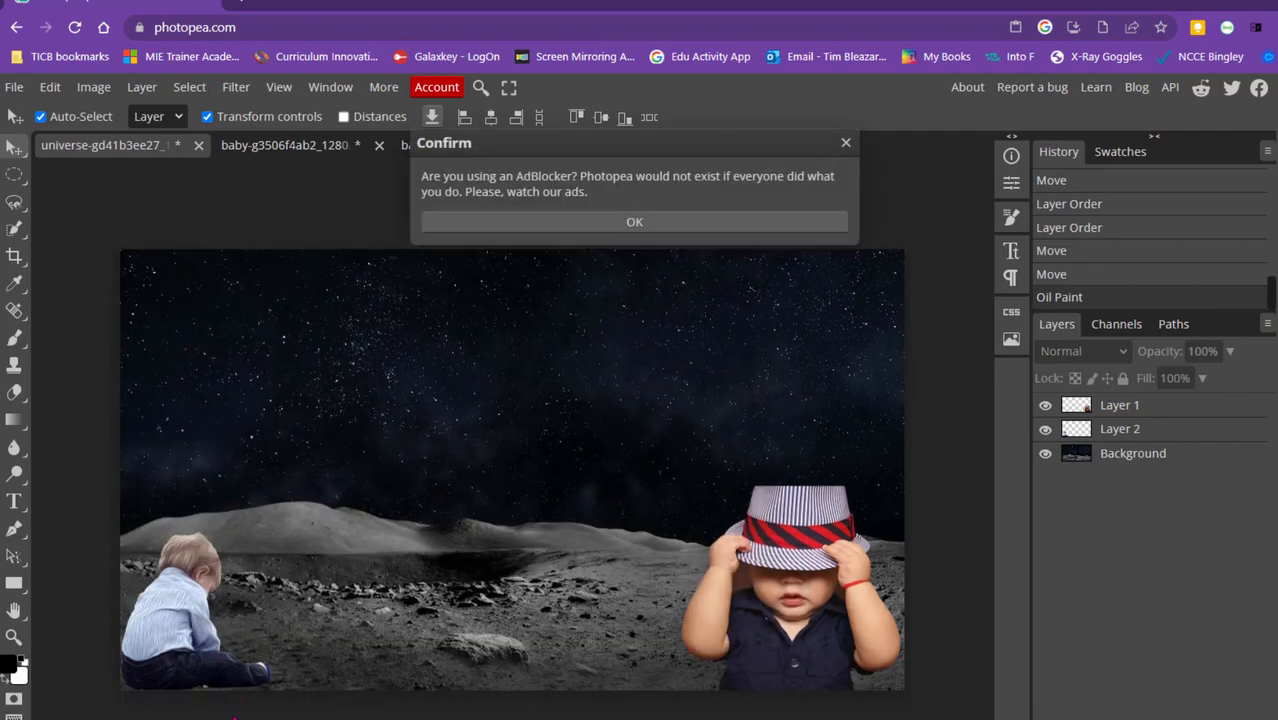
left_click(845, 143)
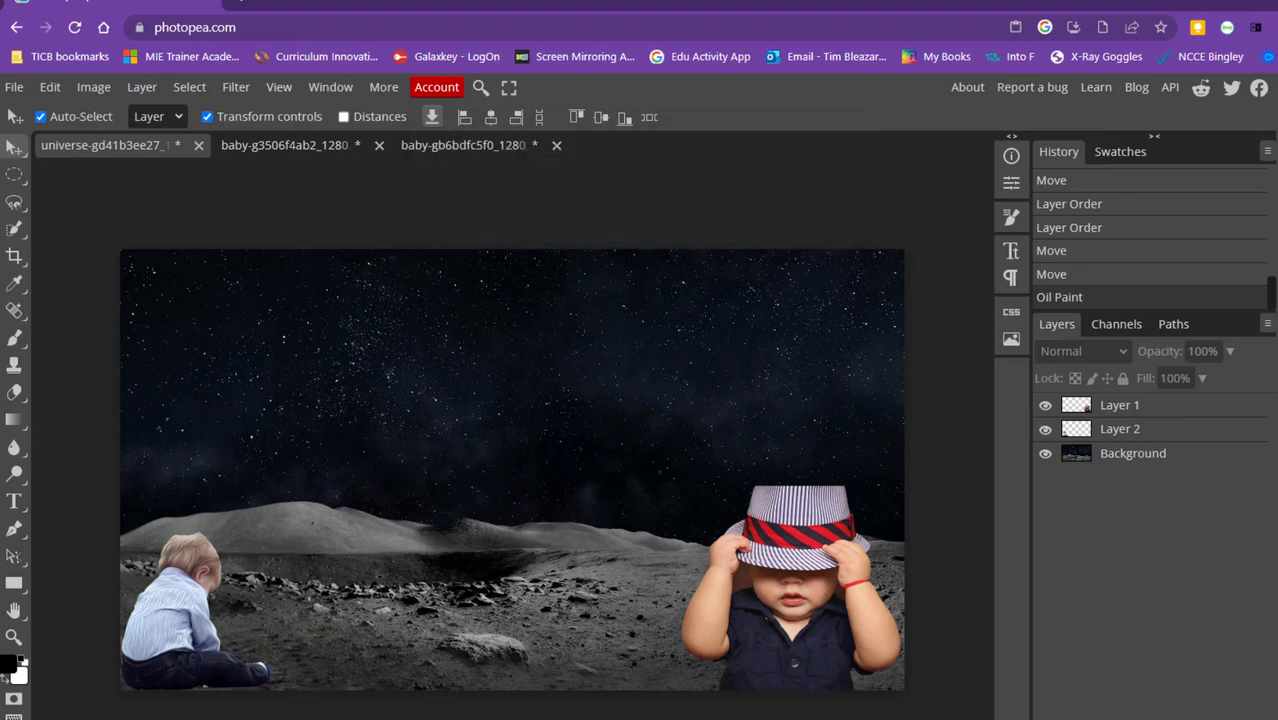
View the exported universe JPG in the image viewer to check the composite, and close the viewer.
left_click_drag(0, 54, 563, 179)
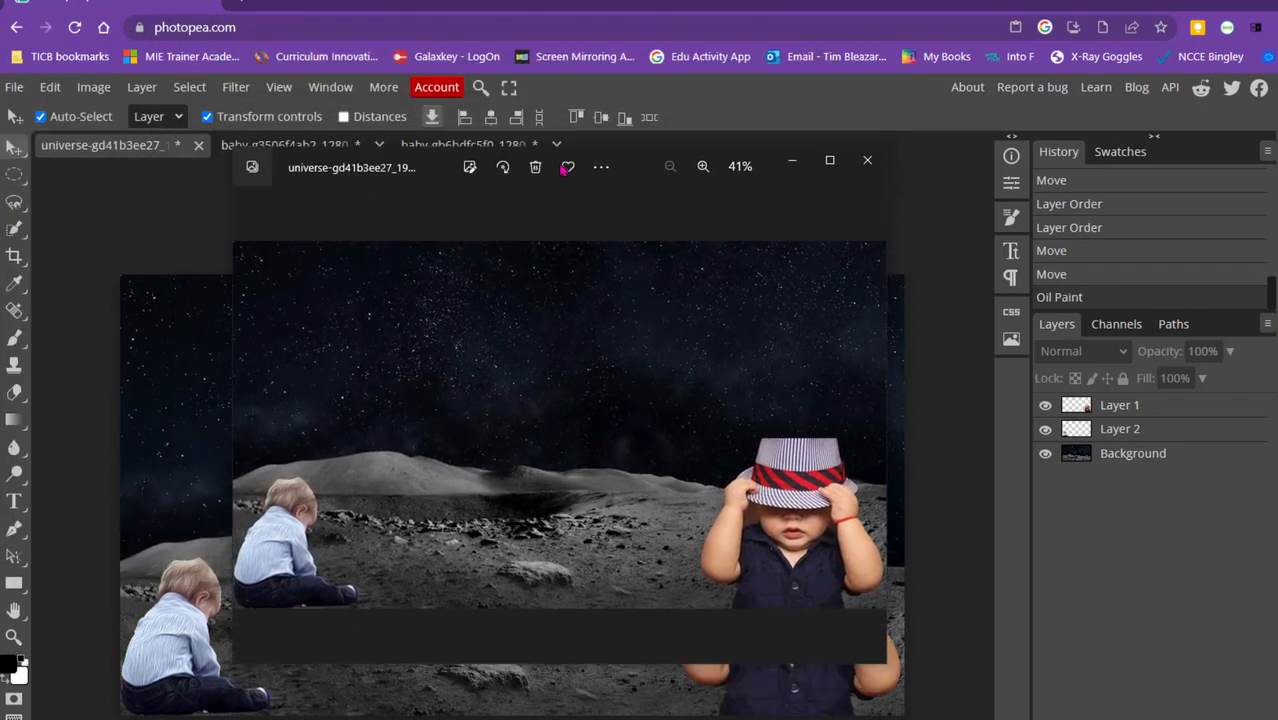
left_click(869, 161)
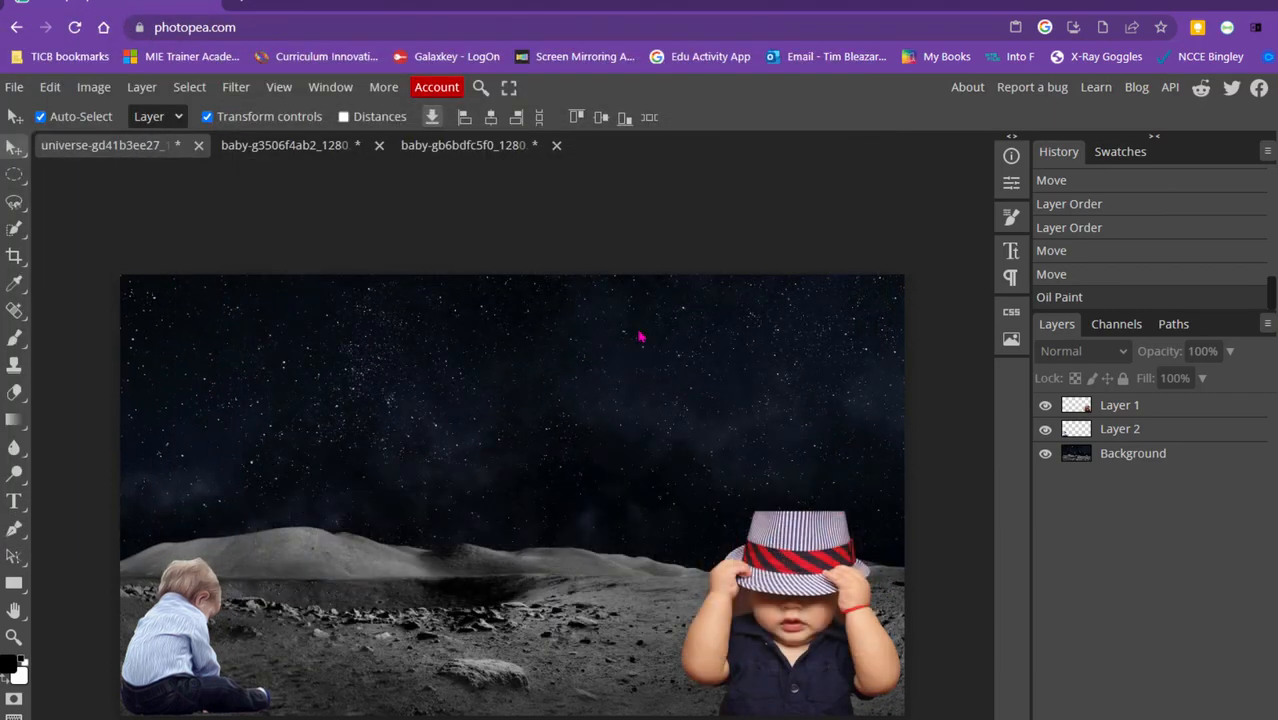